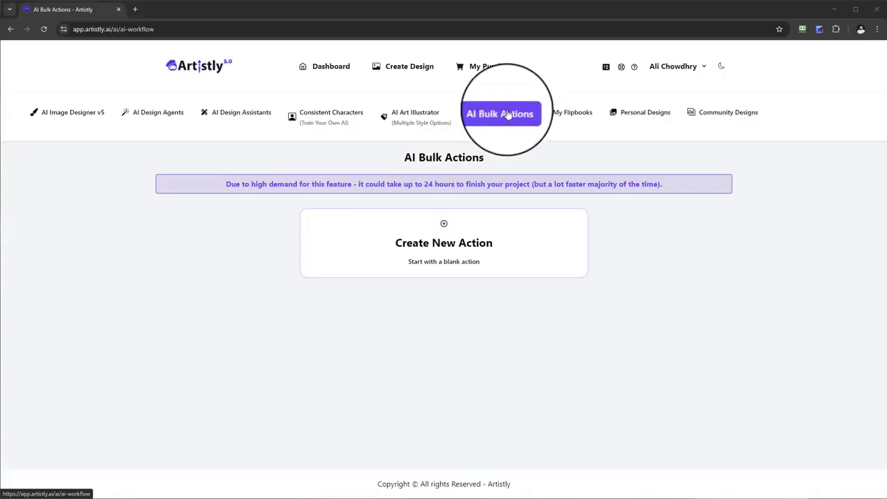
Open the AI Bulk Actions page by way of the Fast AI Image Designer
left_click(405, 76)
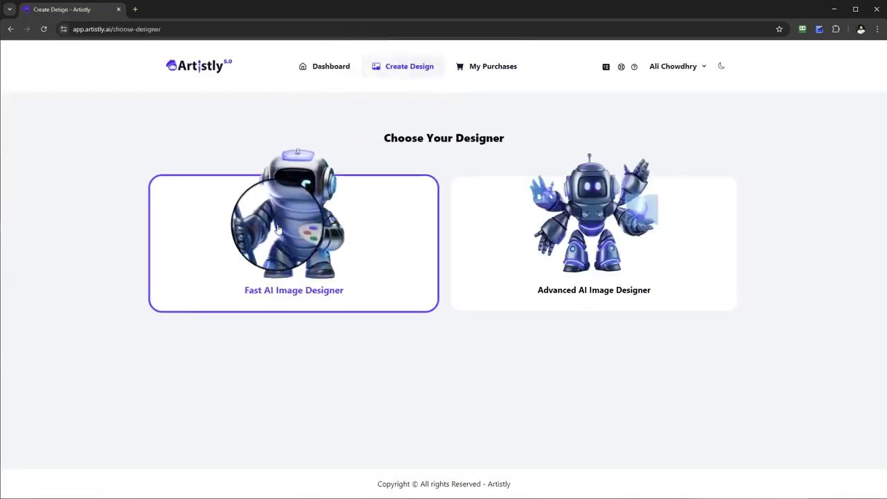
left_click(360, 288)
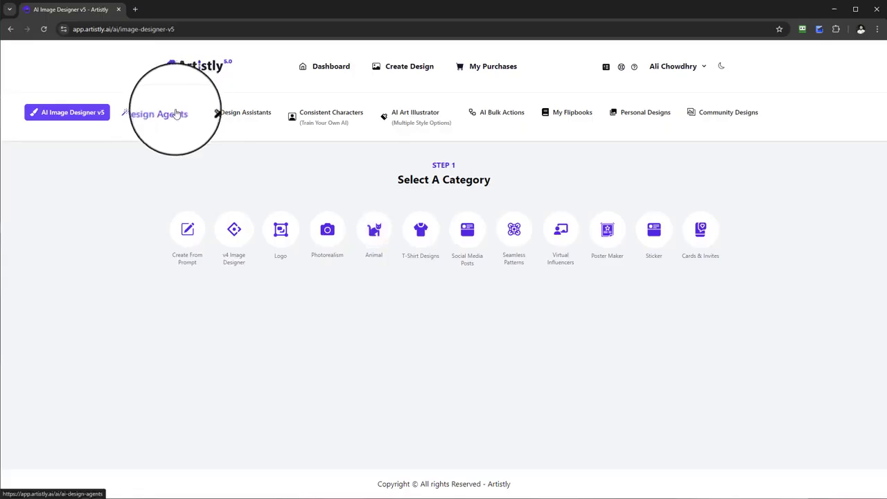
left_click(516, 118)
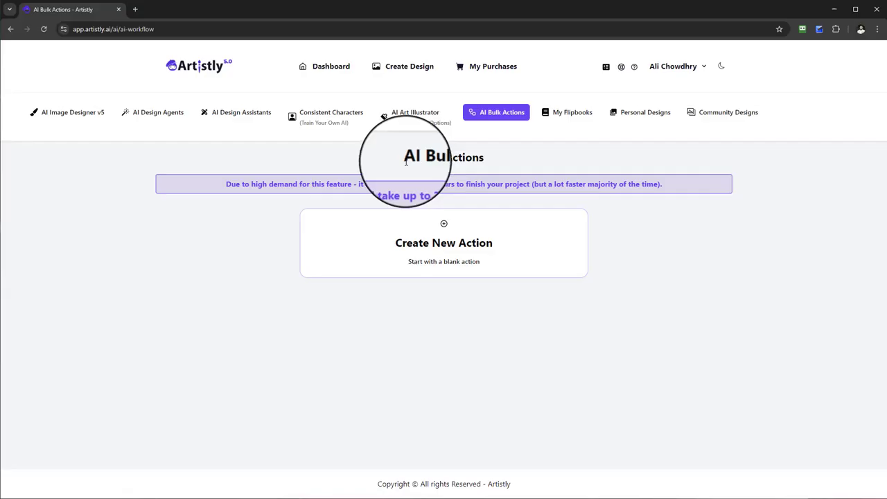
left_click_drag(406, 161, 517, 169)
left_click(517, 169)
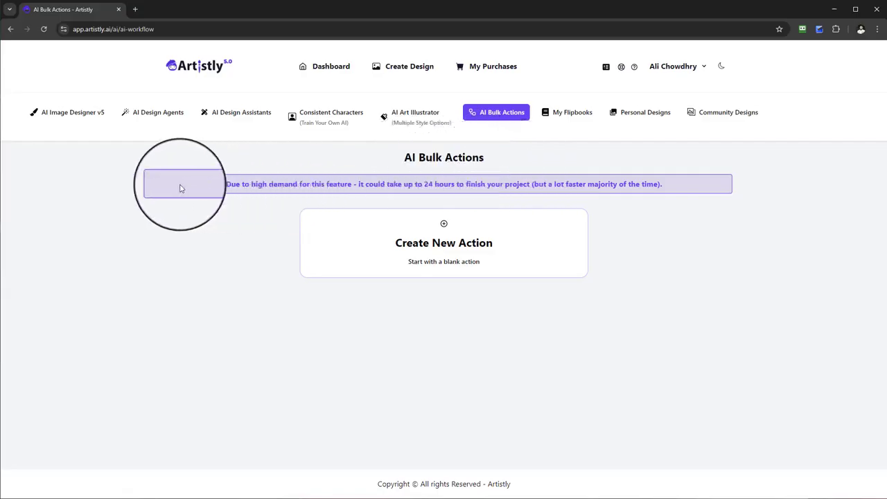
left_click_drag(226, 187, 253, 161)
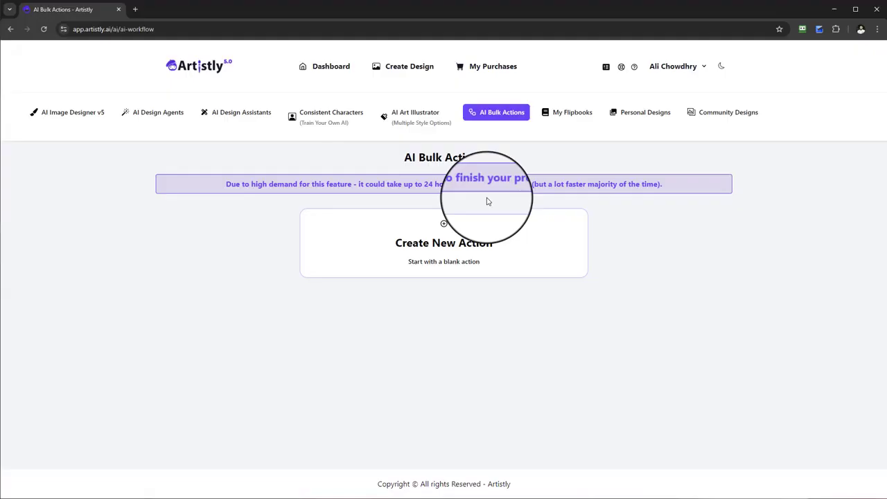
Start a new bulk action and select the square photo of the seated man in a navy T-shirt from the media library
left_click(410, 253)
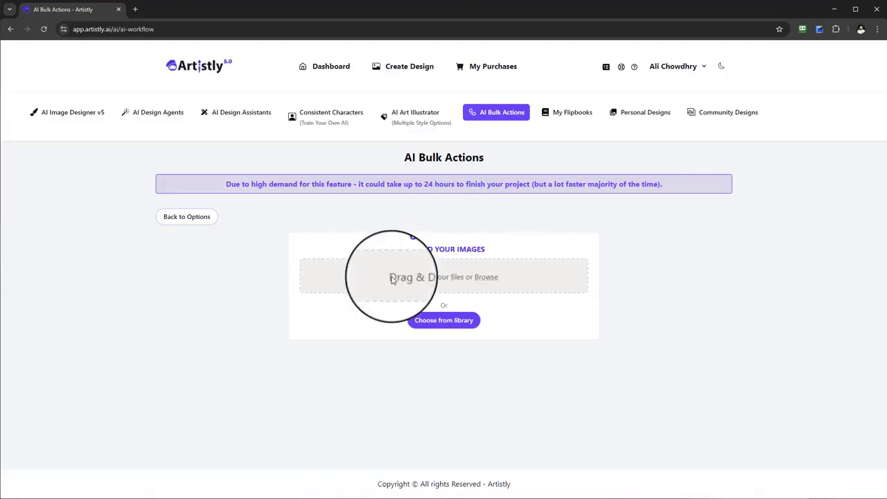
left_click(436, 320)
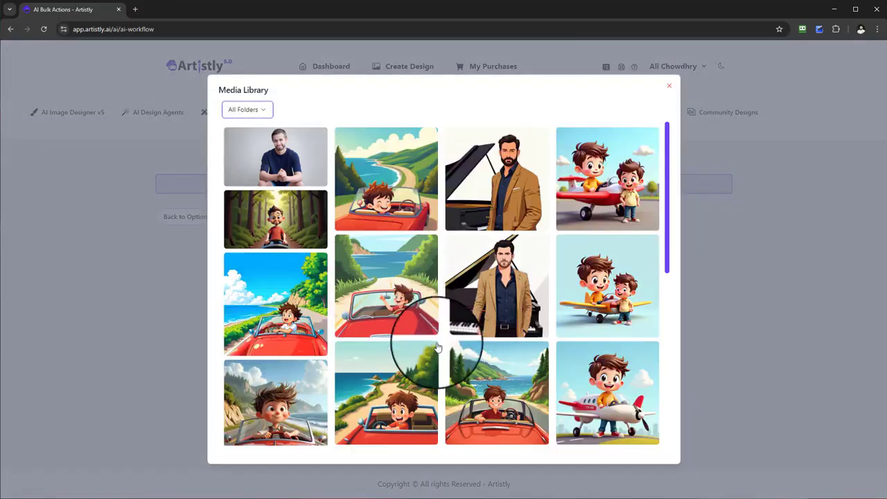
scroll(447, 349, "down", 3)
scroll(447, 346, "up", 3)
scroll(444, 375, "down", 10)
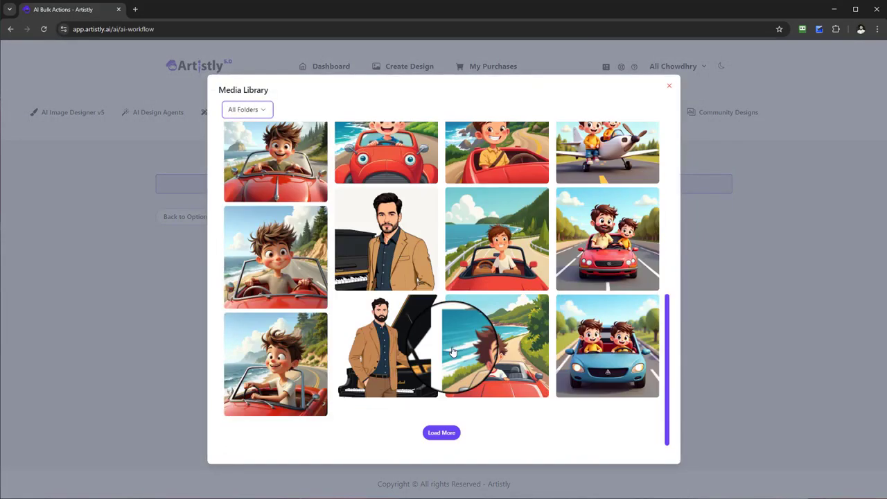
left_click(437, 433)
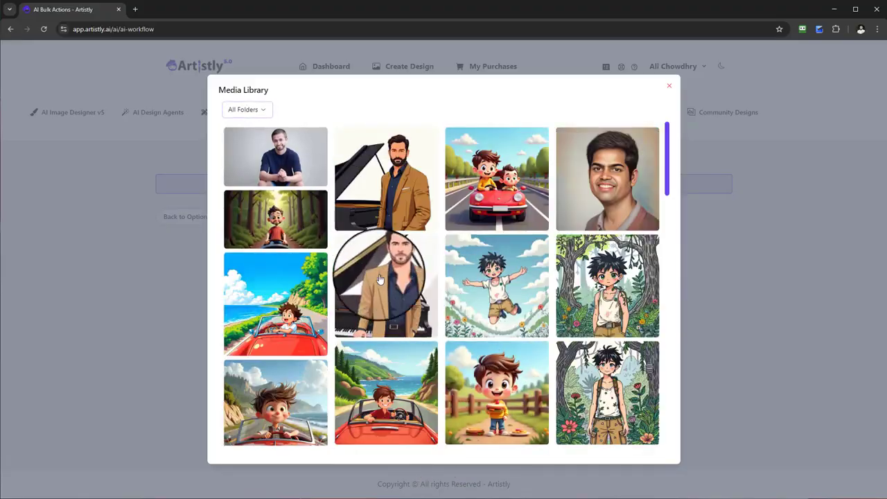
scroll(415, 295, "down", 2)
scroll(531, 297, "down", 10)
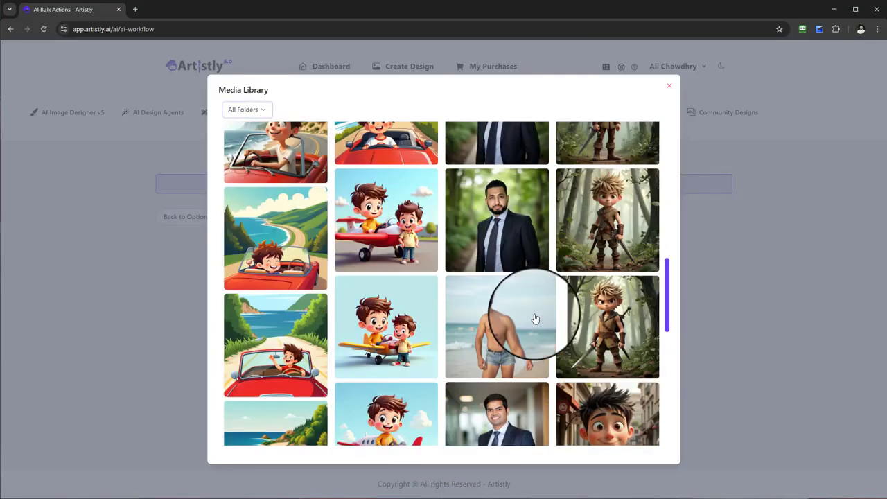
scroll(534, 318, "down", 3)
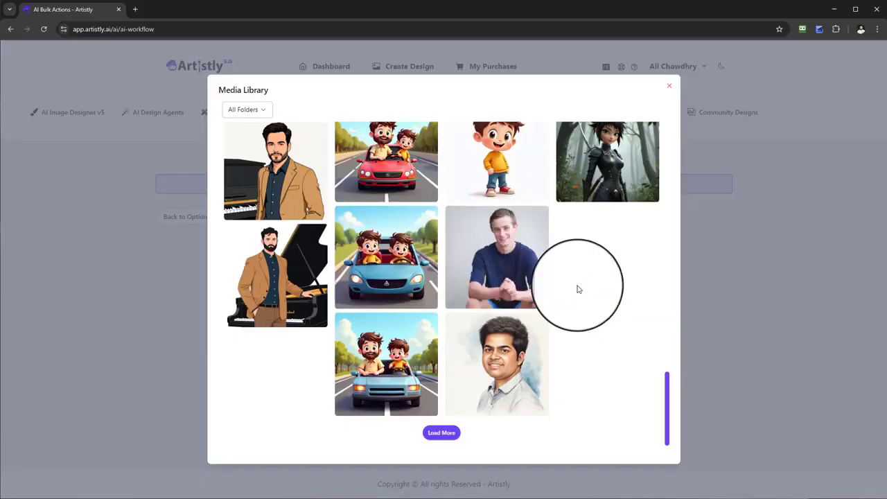
left_click(502, 265)
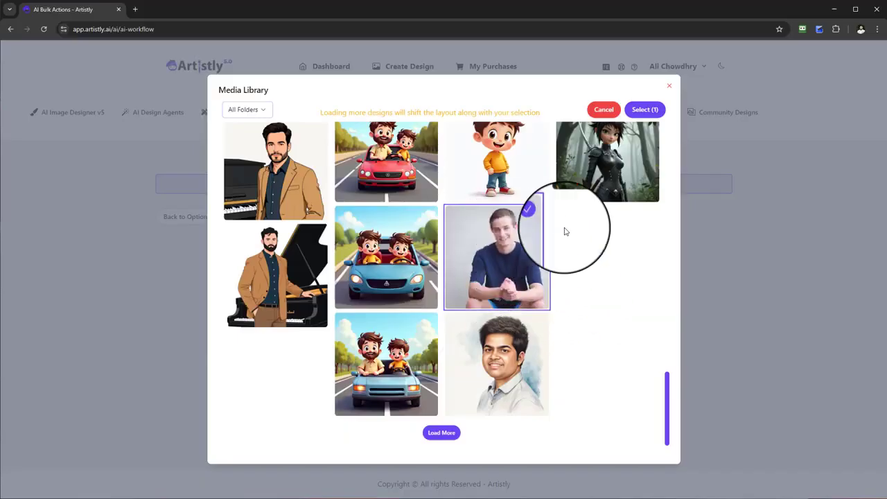
left_click(633, 158)
left_click(505, 159)
left_click(405, 162)
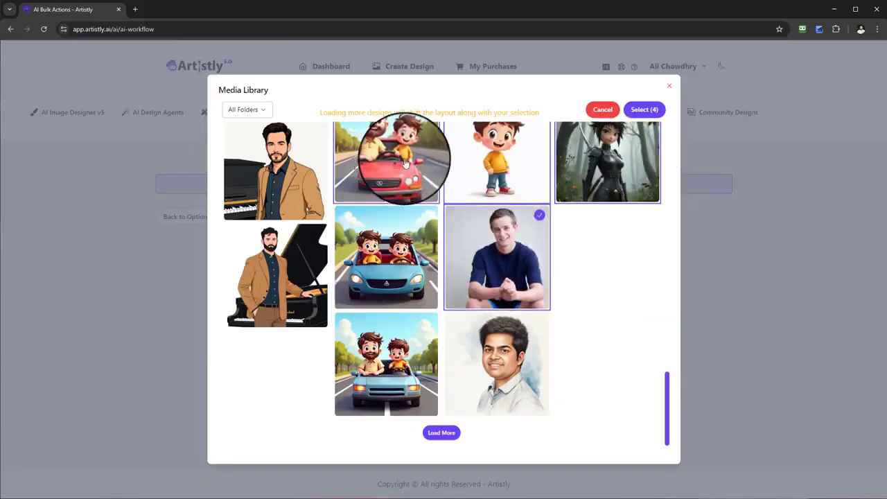
left_click(518, 169)
left_click(595, 173)
left_click(435, 170)
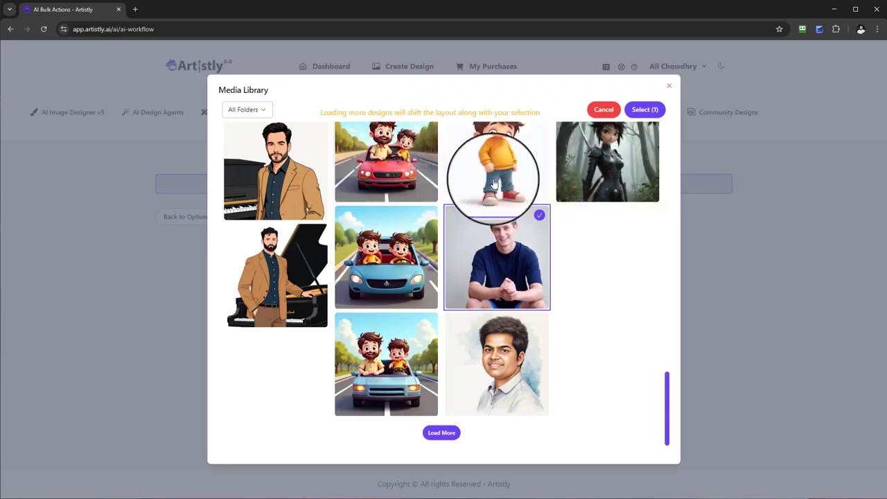
Load and browse more library designs, and add the selected photo of the man in the navy T-shirt to the action
left_click(441, 432)
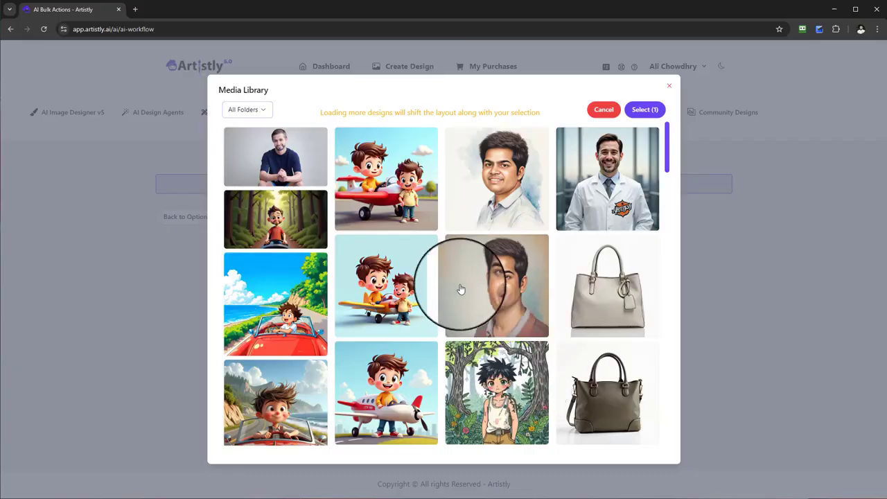
scroll(460, 289, "down", 14)
scroll(502, 327, "down", 5)
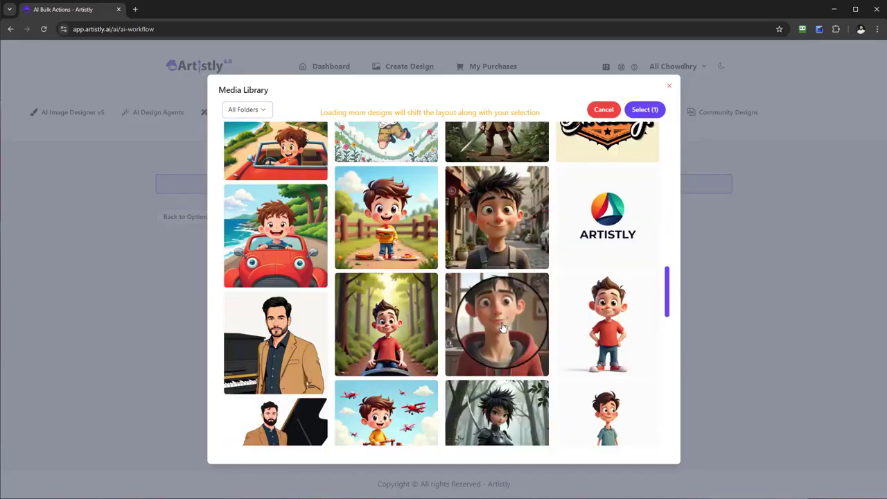
left_click(644, 111)
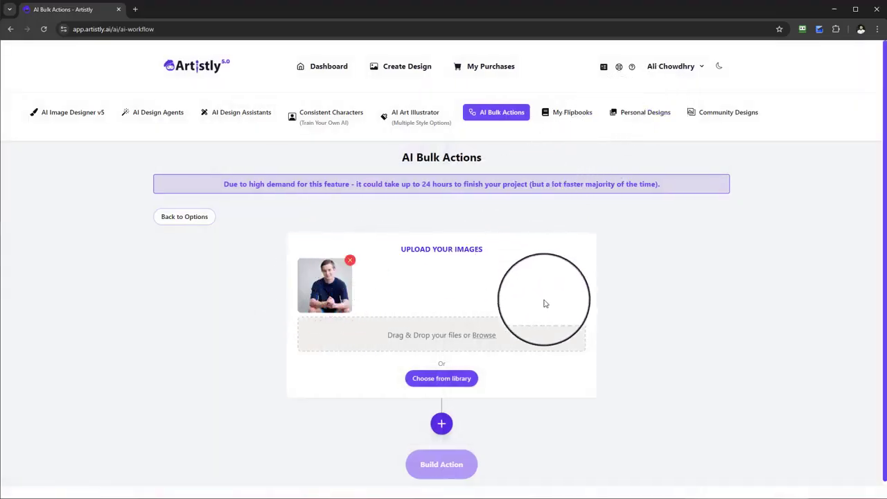
left_click(446, 378)
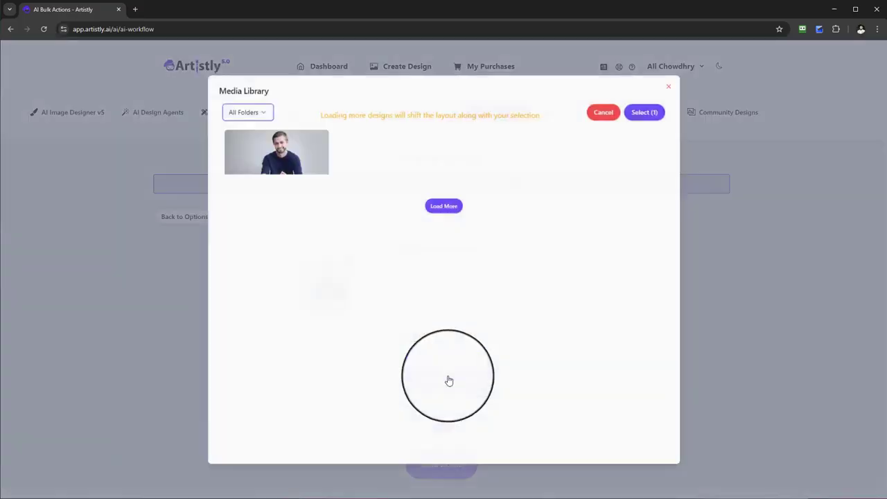
left_click(530, 219)
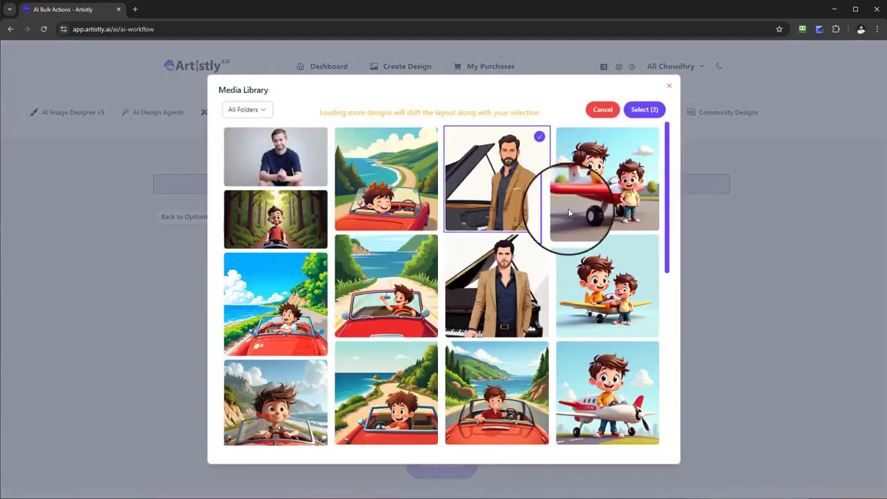
left_click(638, 114)
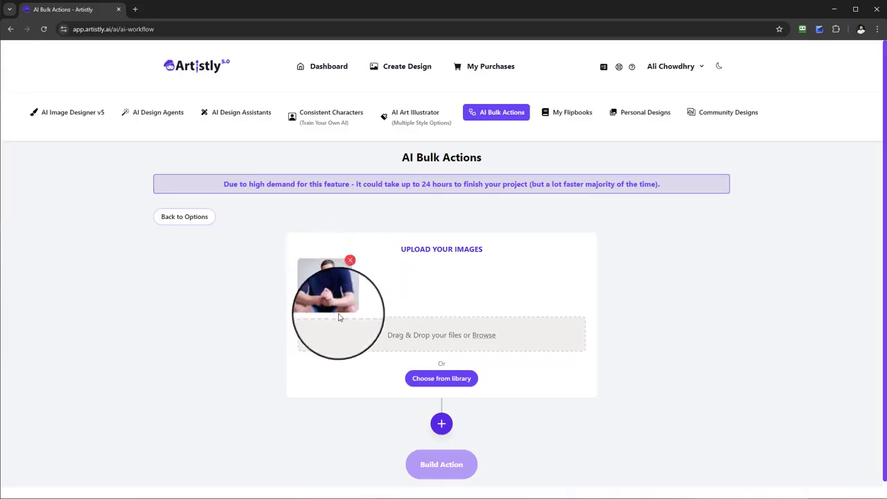
Add the library photo of the man in a dark suit in an office interior as the action's second image
scroll(388, 250, "down", 1)
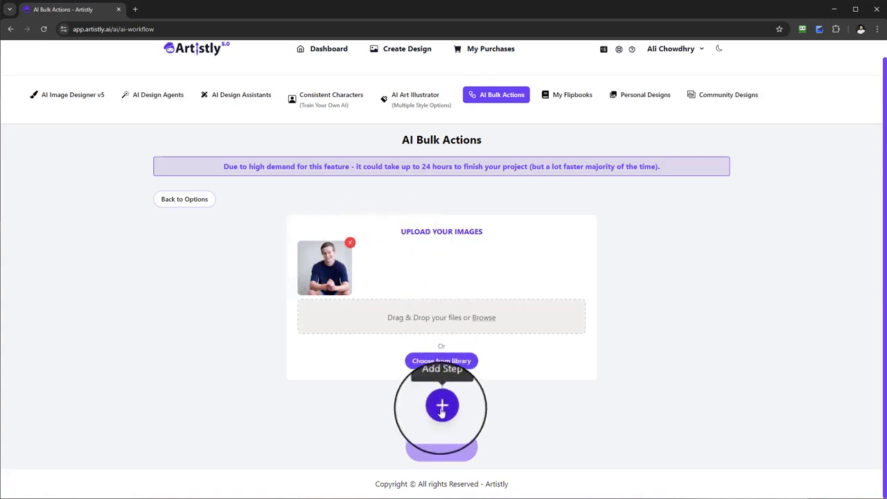
left_click(444, 361)
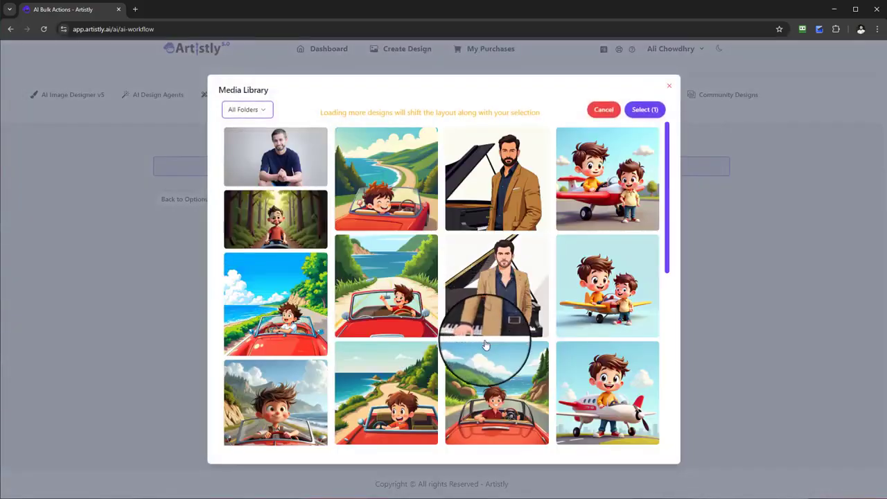
scroll(485, 346, "down", 10)
left_click(440, 431)
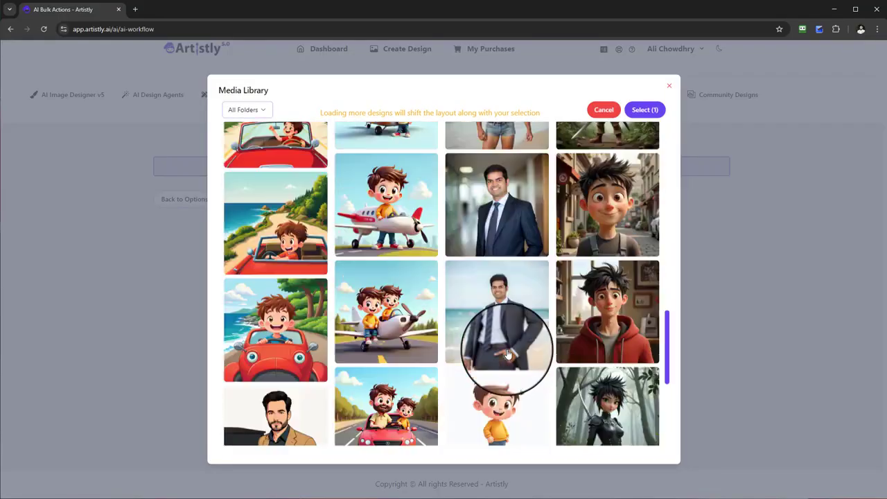
left_click(506, 248)
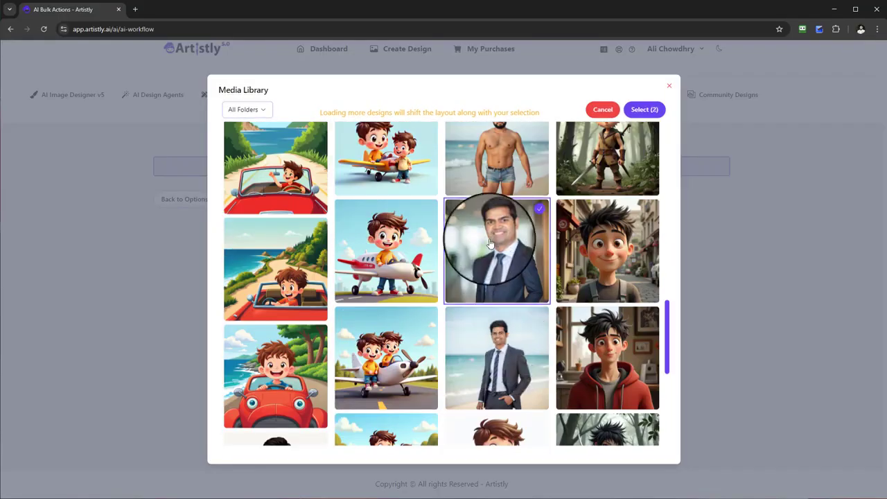
left_click(644, 110)
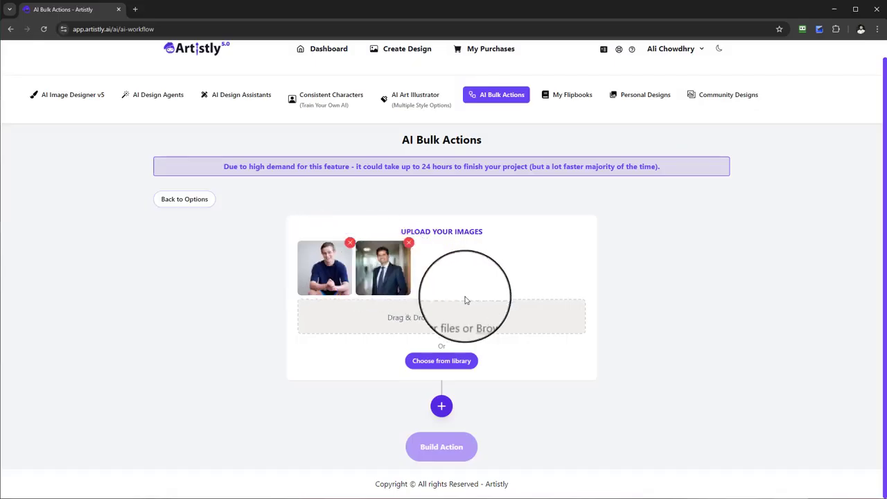
Add a Face Swap step to the bulk action and upload ME.jpg as its face image
left_click(441, 407)
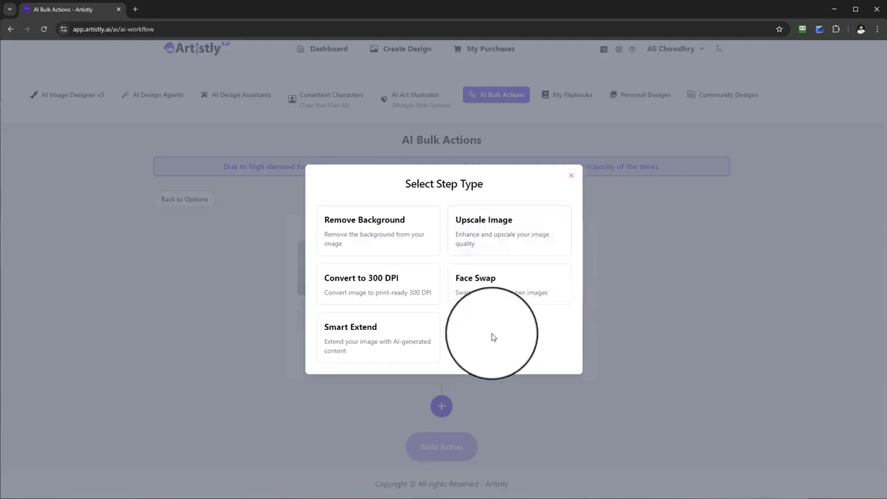
left_click(490, 286)
scroll(488, 297, "down", 3)
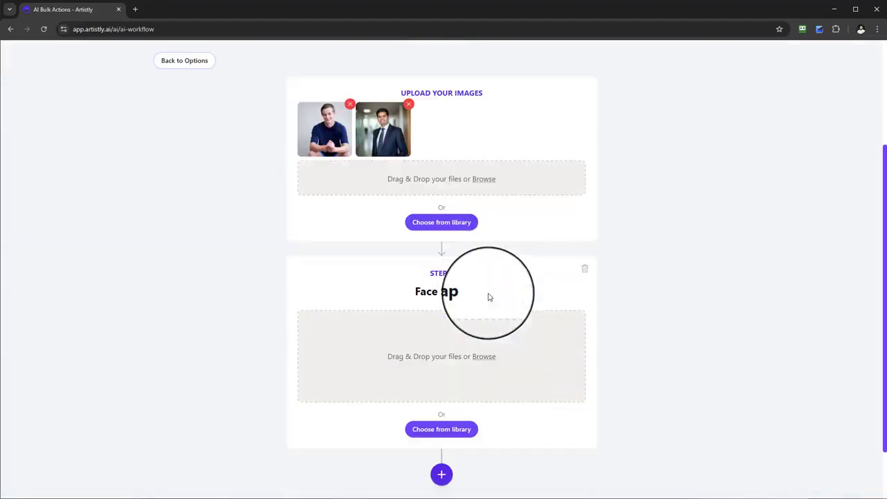
scroll(416, 268, "up", 2)
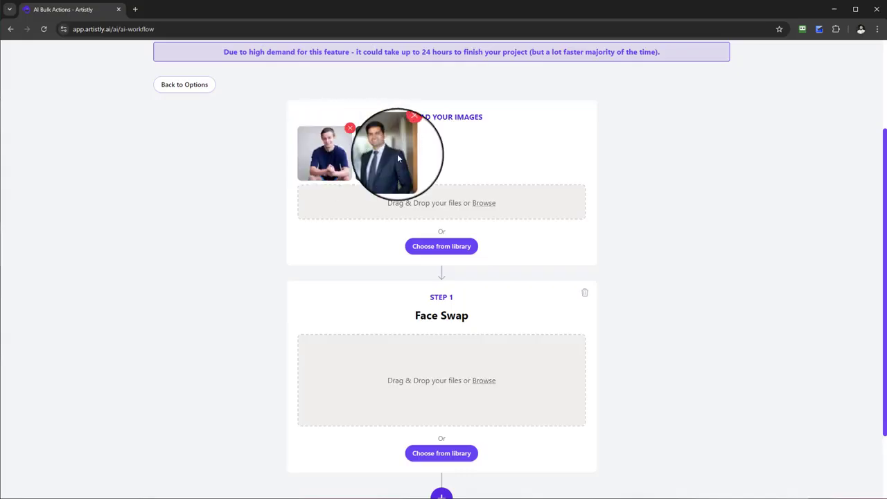
scroll(475, 291, "down", 1)
scroll(478, 302, "down", 1)
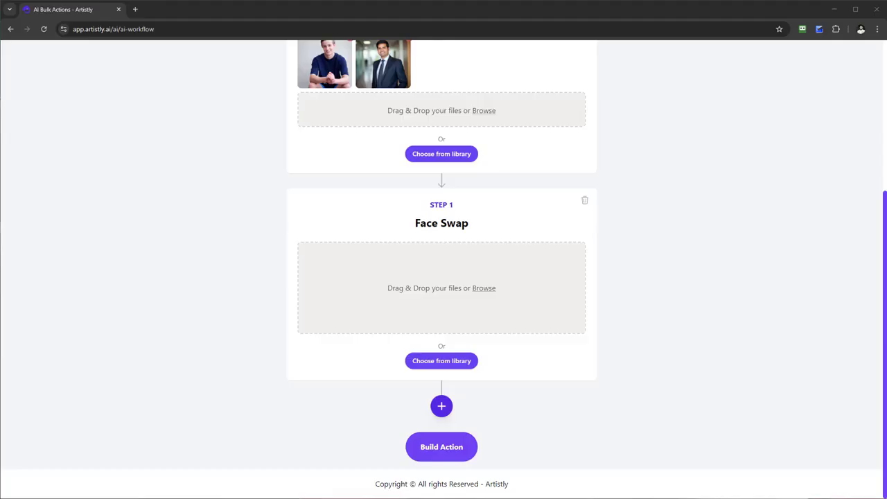
left_click_drag(102, 180, 392, 289)
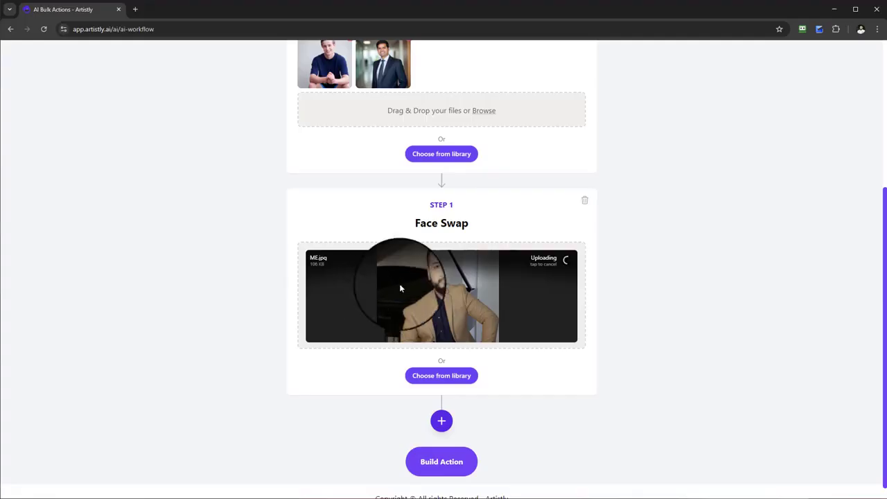
Review the two source images and the Face Swap step set up in the bulk action
scroll(399, 283, "up", 1)
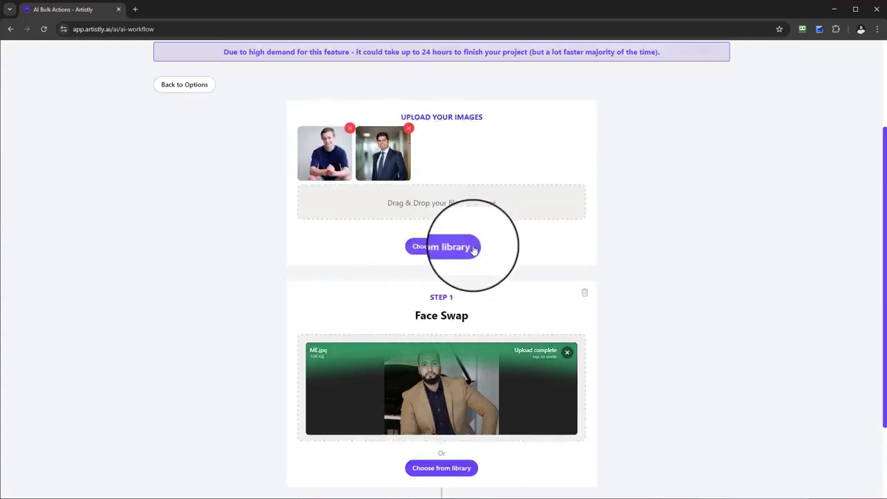
scroll(476, 251, "up", 1)
scroll(524, 201, "down", 3)
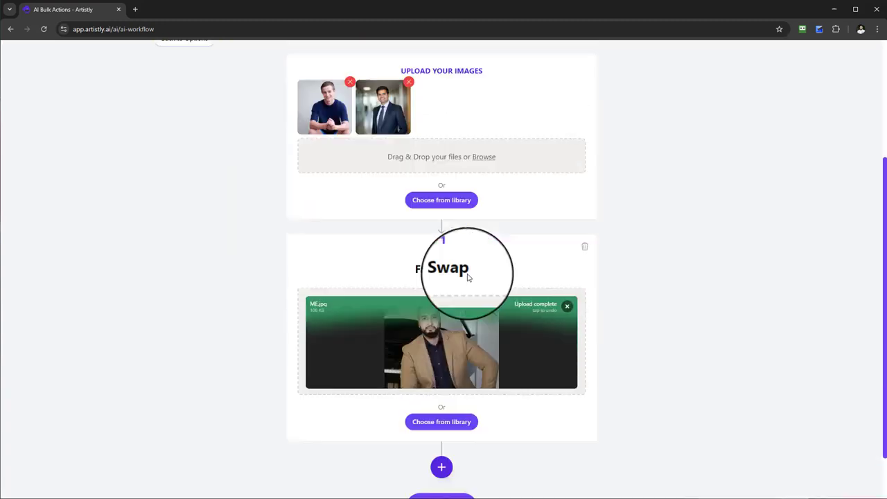
scroll(465, 274, "up", 2)
scroll(444, 180, "down", 2)
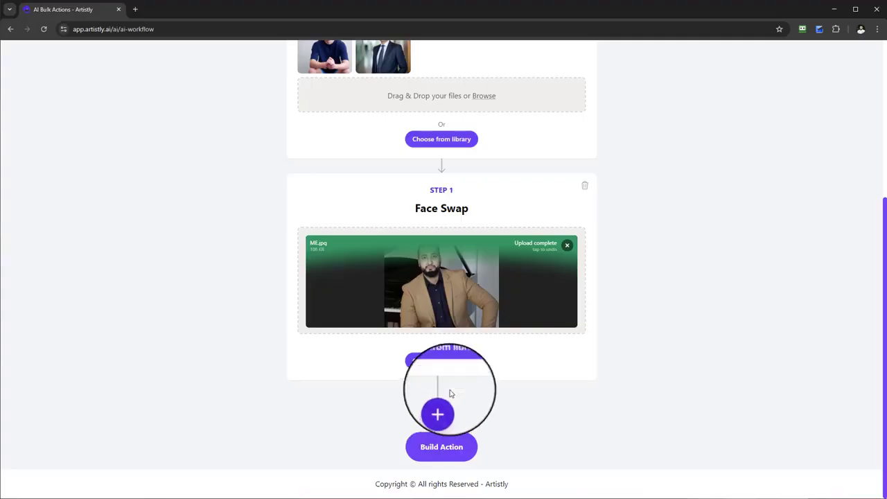
scroll(445, 393, "up", 2)
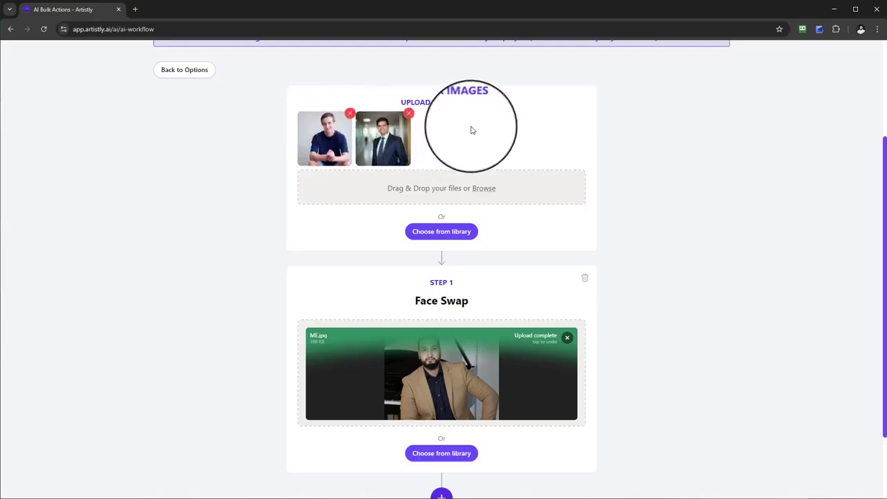
scroll(462, 252, "down", 2)
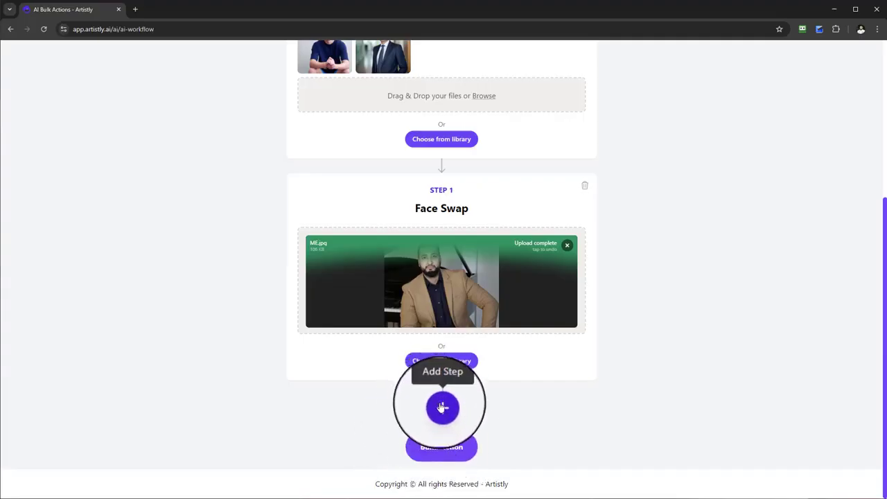
Add a Smart Extend step with the 16:9 ratio after Face Swap, and delete that step from the action
left_click(443, 408)
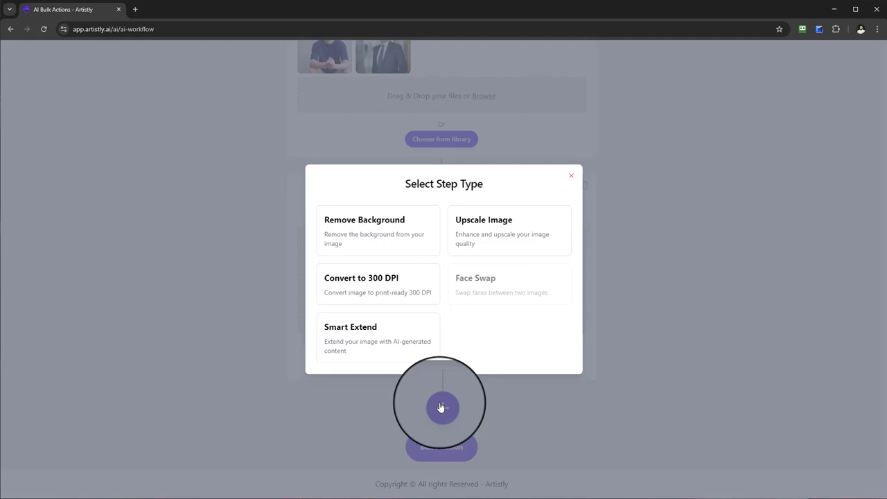
left_click(400, 340)
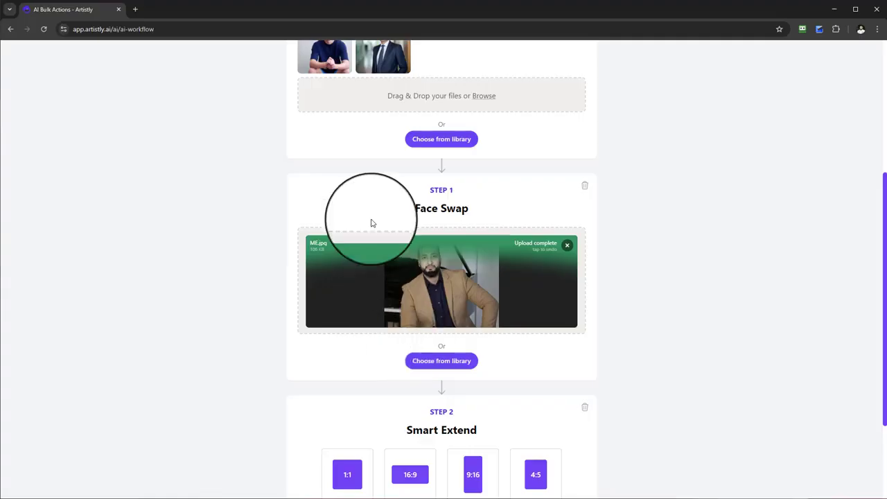
scroll(623, 378, "down", 2)
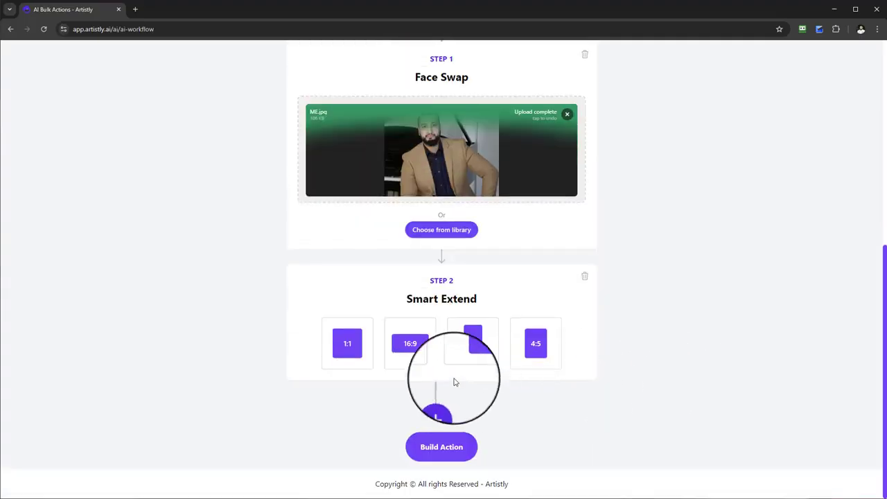
left_click(408, 347)
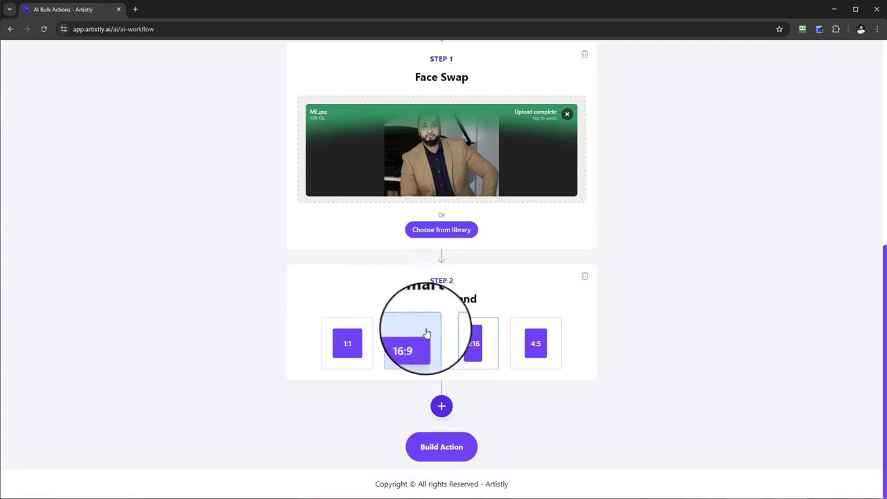
scroll(430, 317, "up", 1)
scroll(471, 347, "down", 1)
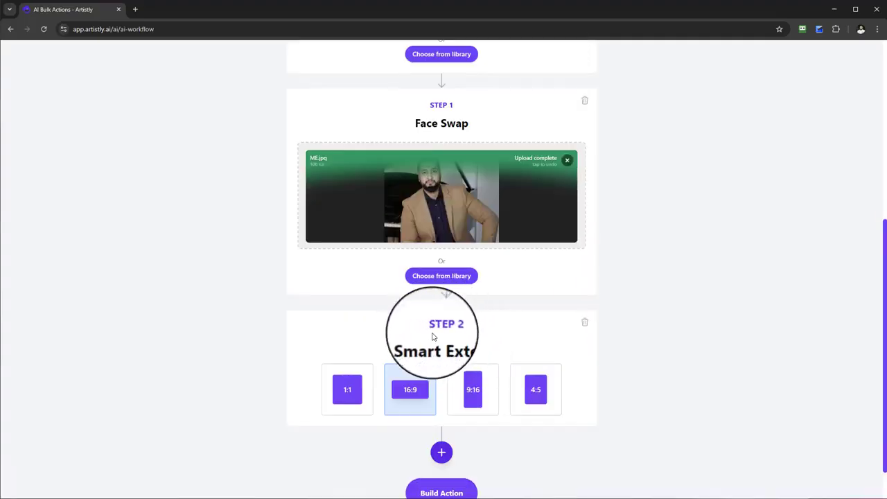
scroll(464, 333, "up", 1)
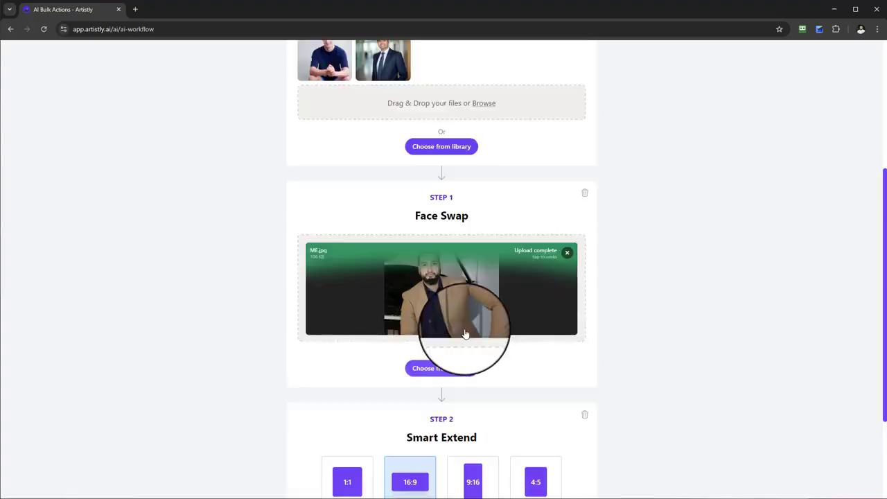
scroll(461, 334, "down", 1)
scroll(462, 335, "down", 2)
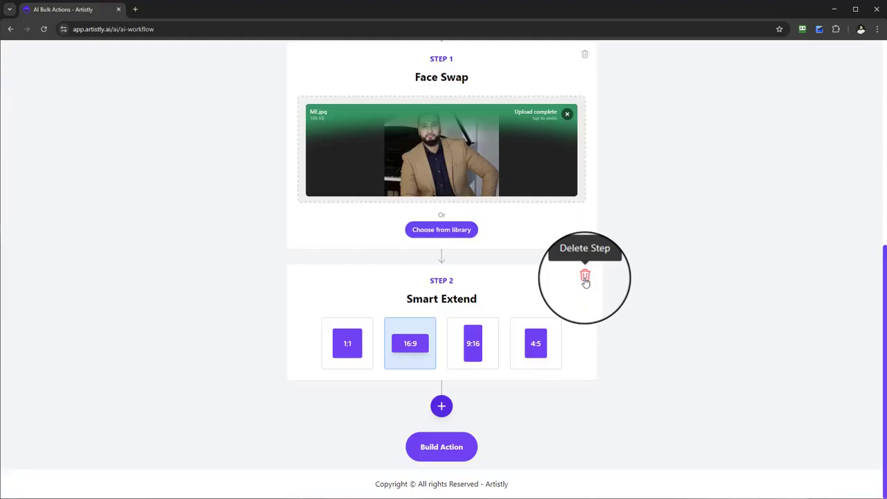
left_click(584, 277)
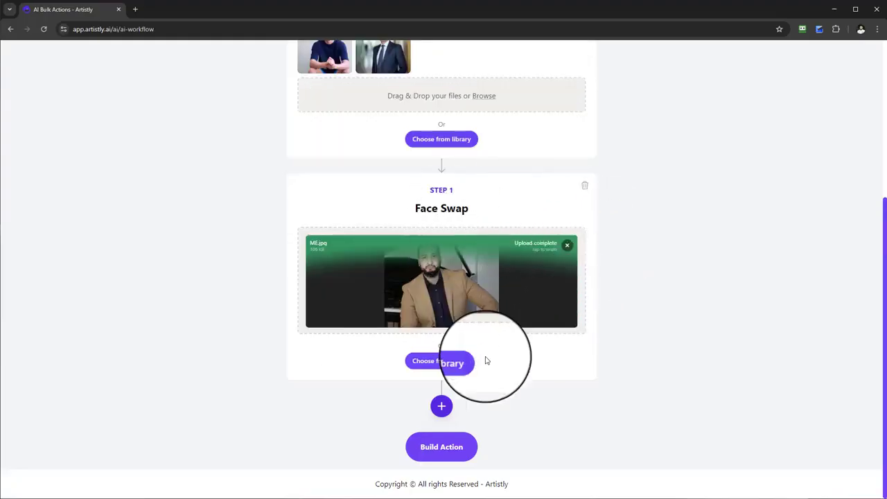
Add Smart Extend as the action's second step and set its aspect ratio to 16:9
left_click(441, 406)
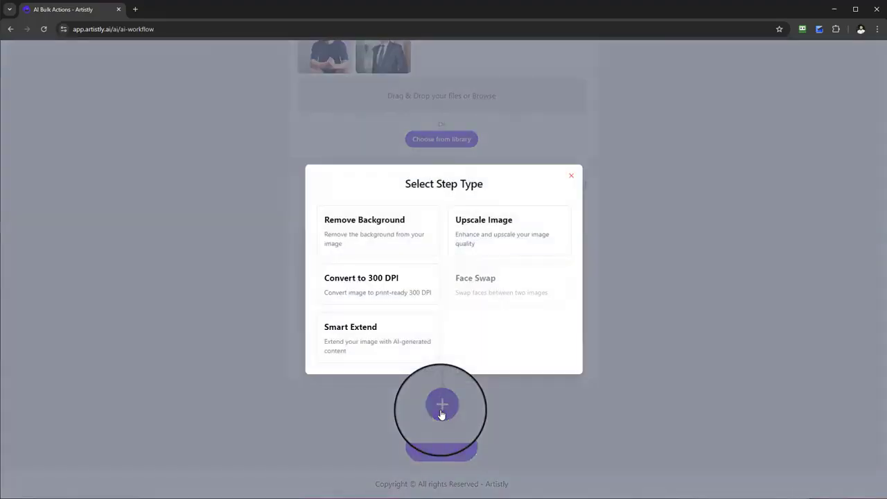
left_click(371, 339)
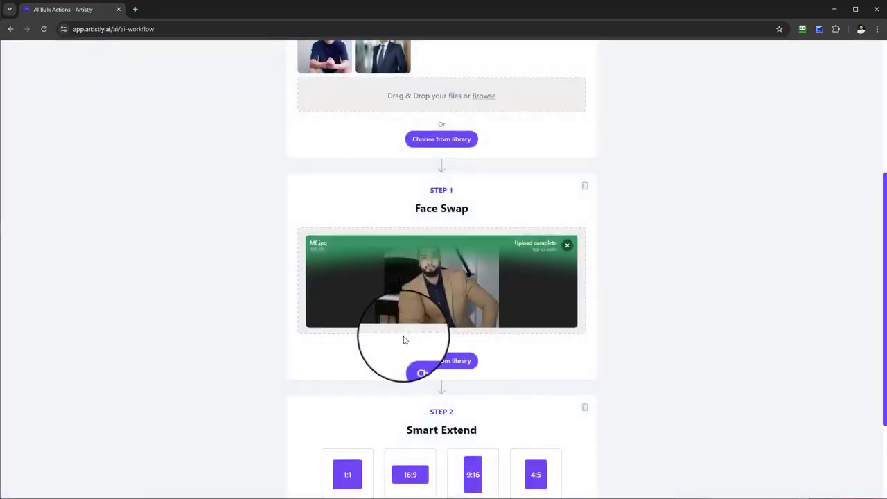
scroll(404, 340, "down", 2)
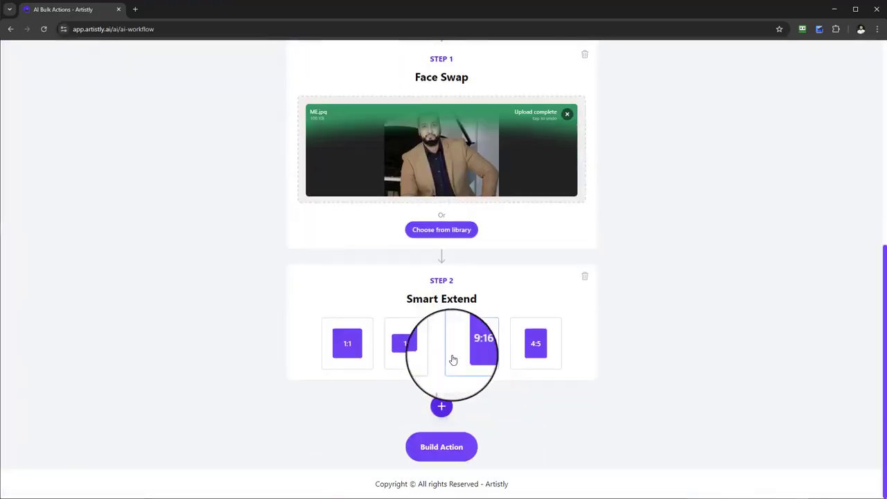
left_click(412, 351)
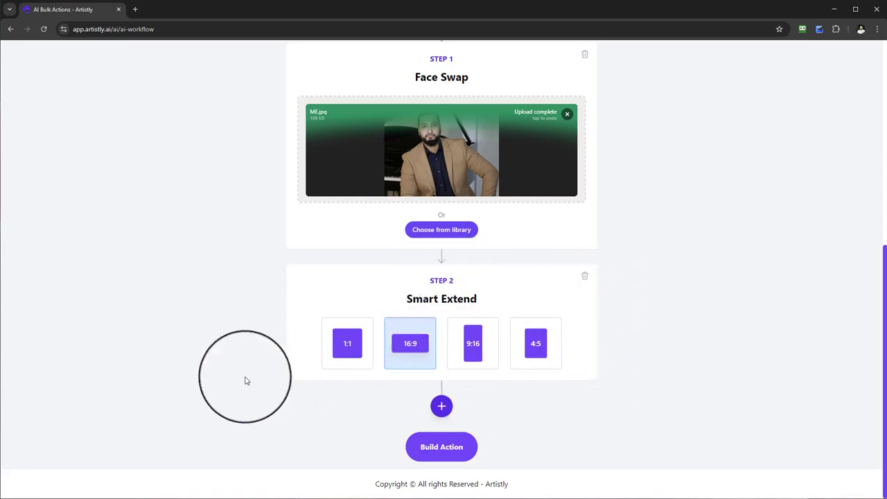
scroll(410, 370, "up", 5)
scroll(541, 372, "down", 4)
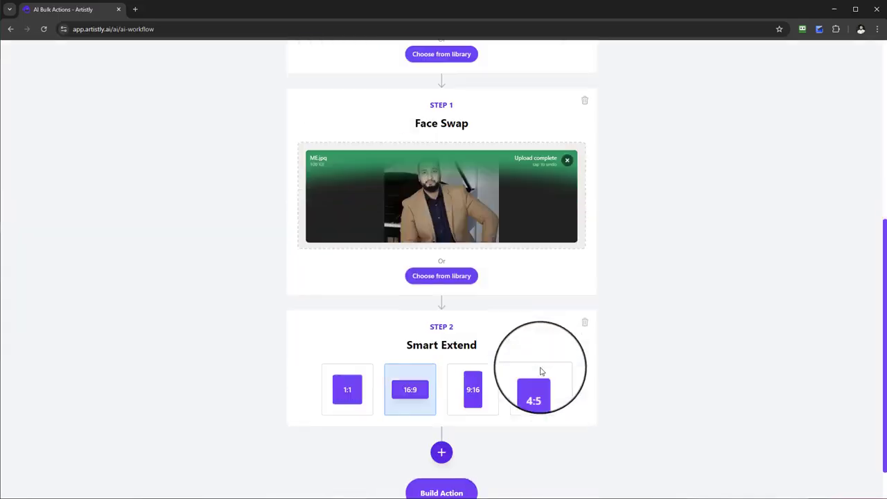
scroll(541, 372, "down", 2)
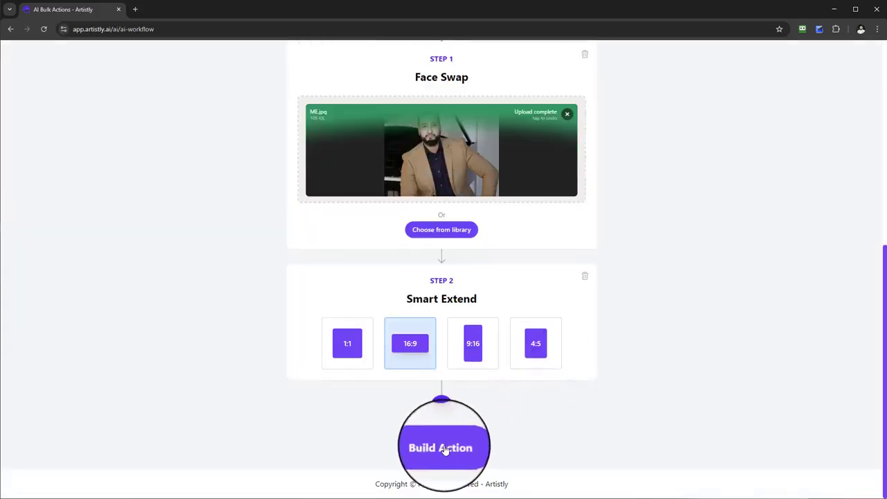
Add a Convert to 300 DPI step as the action's third step, with no further step after it
left_click(442, 408)
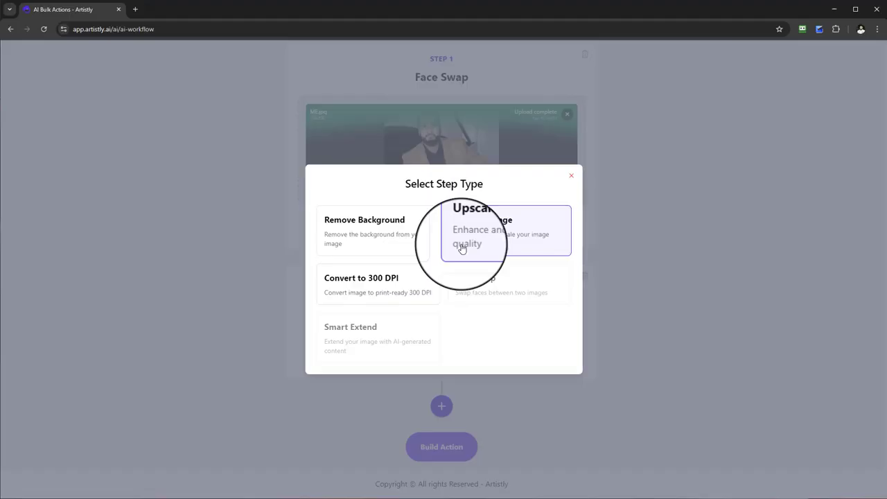
left_click(377, 296)
scroll(408, 309, "down", 1)
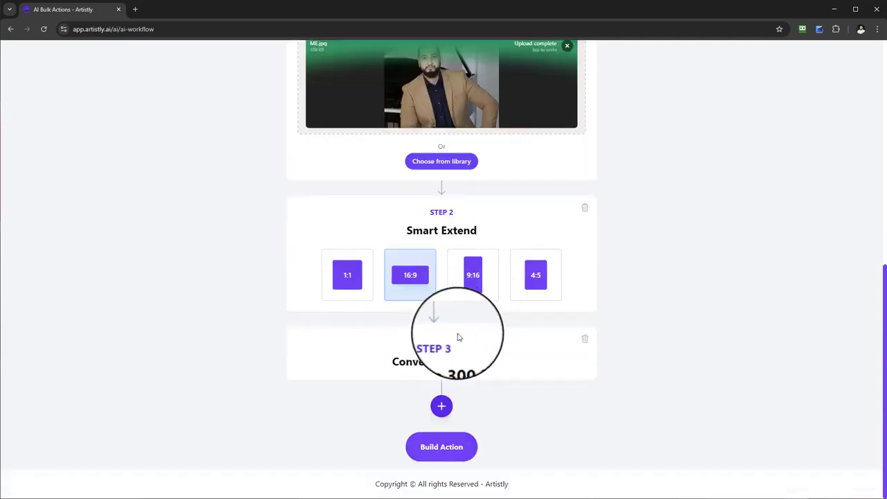
left_click(442, 406)
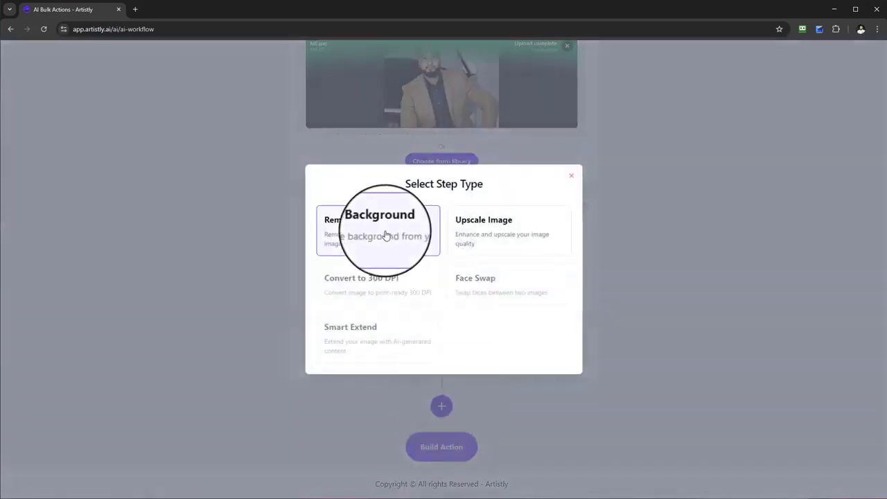
left_click(571, 177)
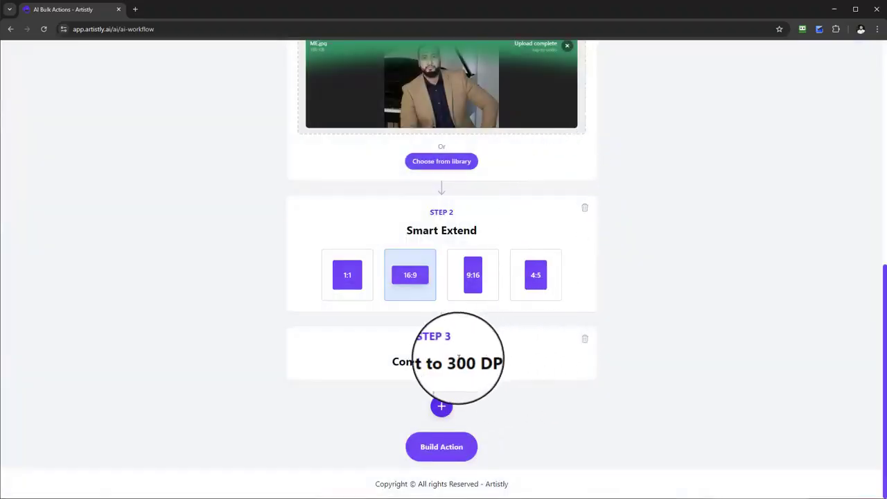
Build the action with the title "Test Bulk Action faceswap x2"
left_click(455, 453)
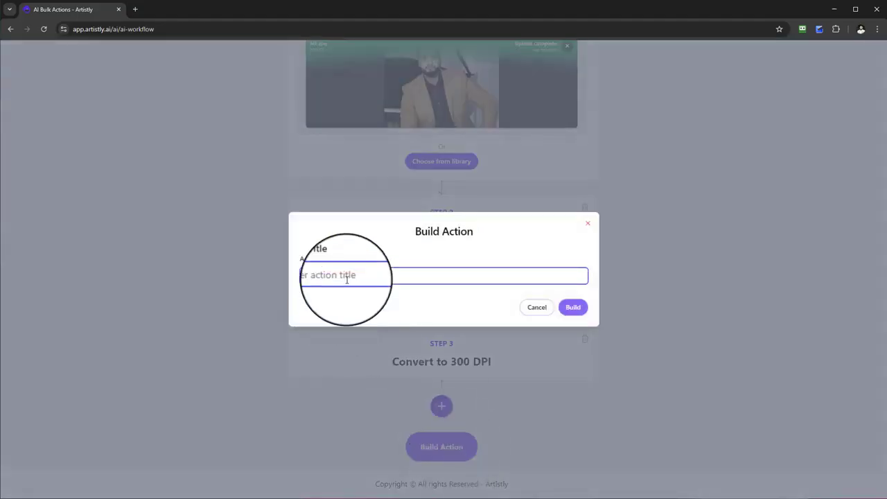
key("Caps_Lock")
left_click(347, 279)
key("Caps_Lock")
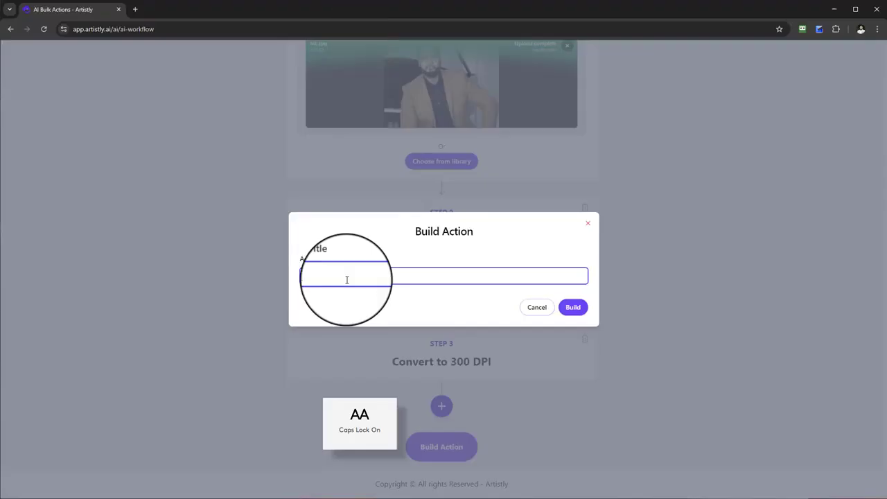
key("Caps_Lock")
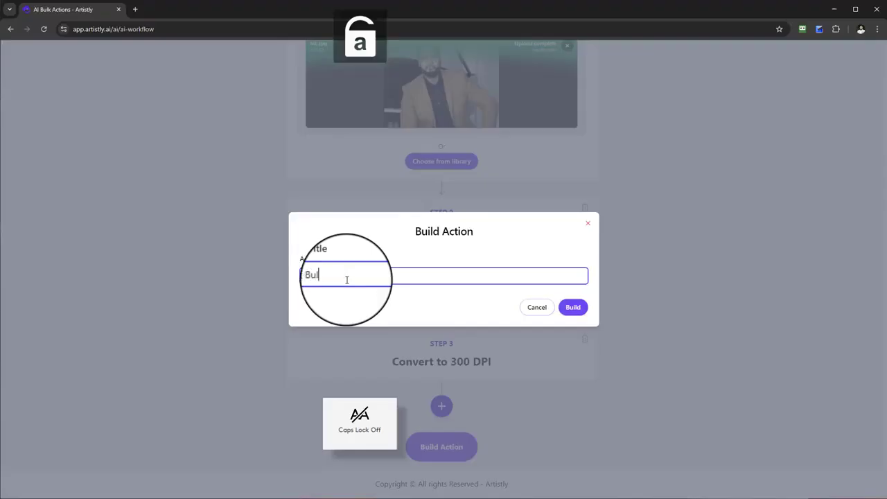
type("Bulk Action fac")
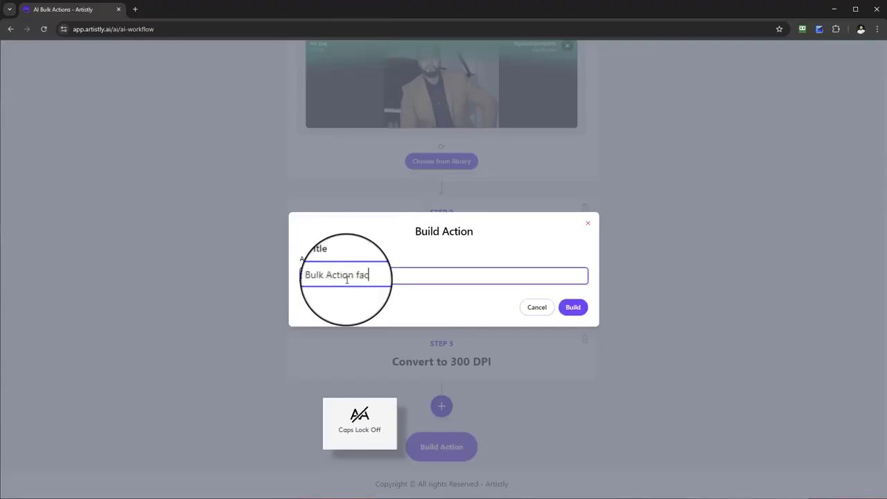
type("eswa")
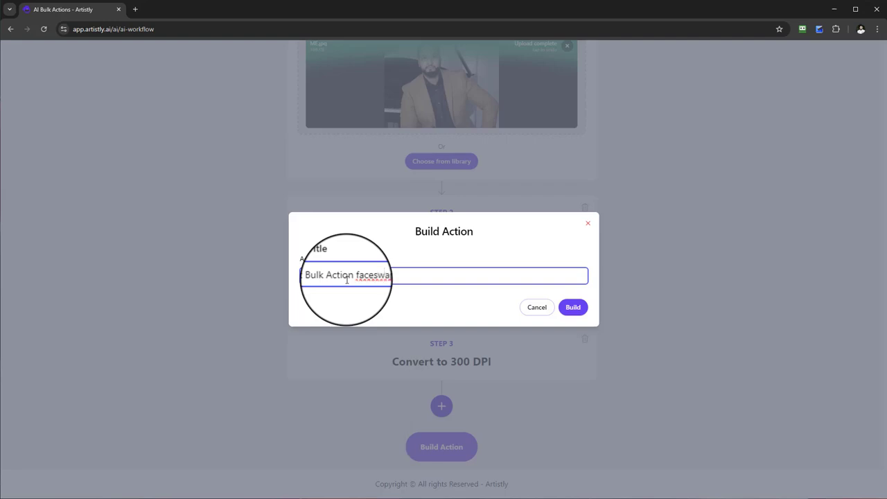
type("p x2")
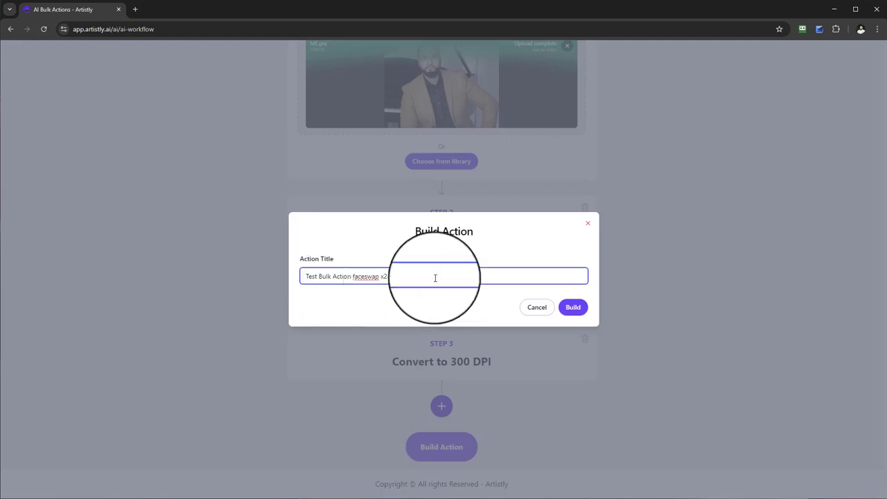
left_click(578, 314)
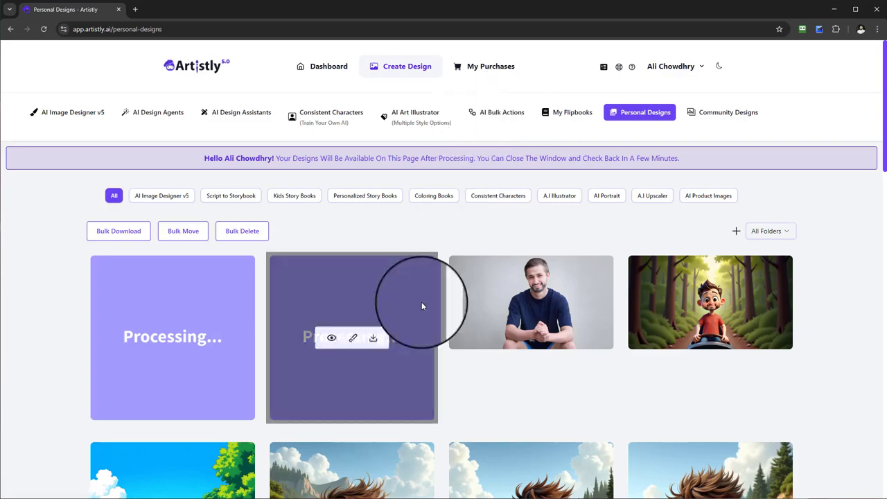
scroll(421, 303, "down", 1)
scroll(403, 319, "up", 1)
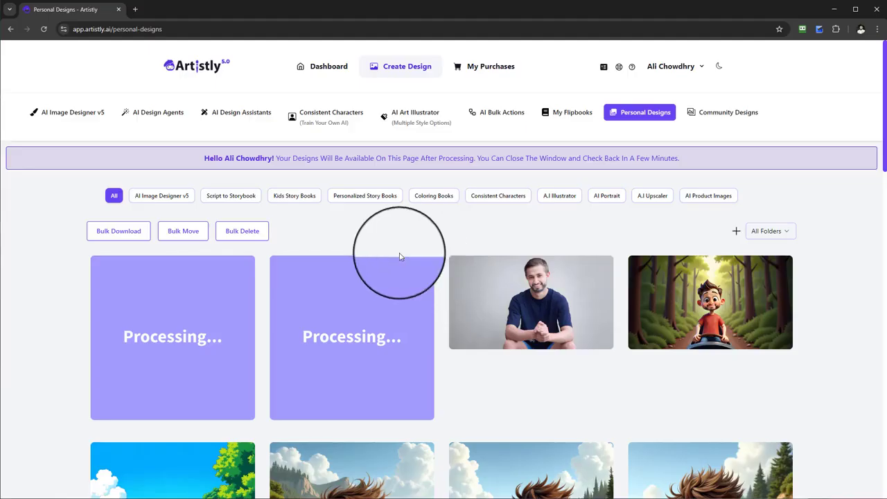
scroll(343, 258, "down", 1)
scroll(357, 266, "up", 1)
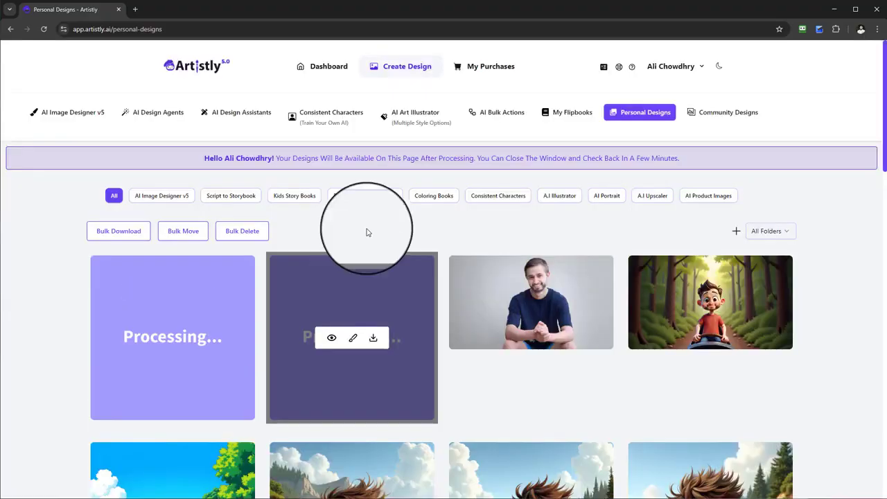
Start a new blank AI bulk action and add Remove Background as its first step
left_click(507, 115)
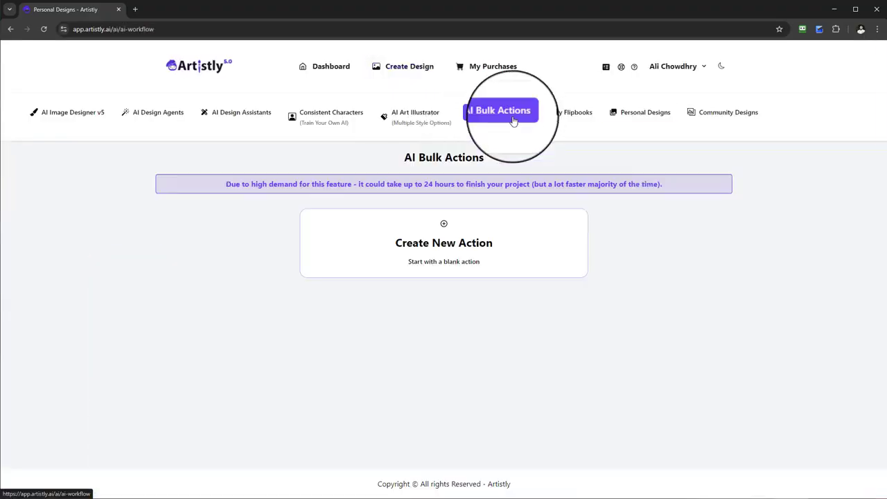
left_click(444, 243)
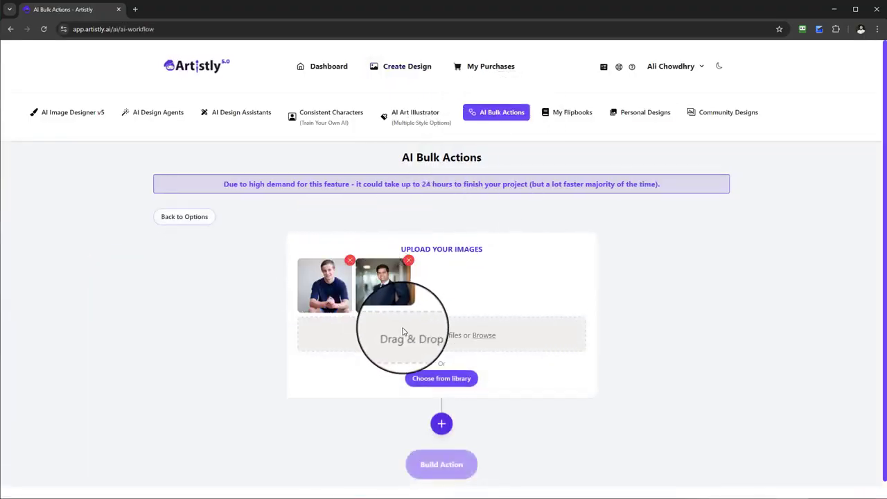
scroll(376, 277, "down", 1)
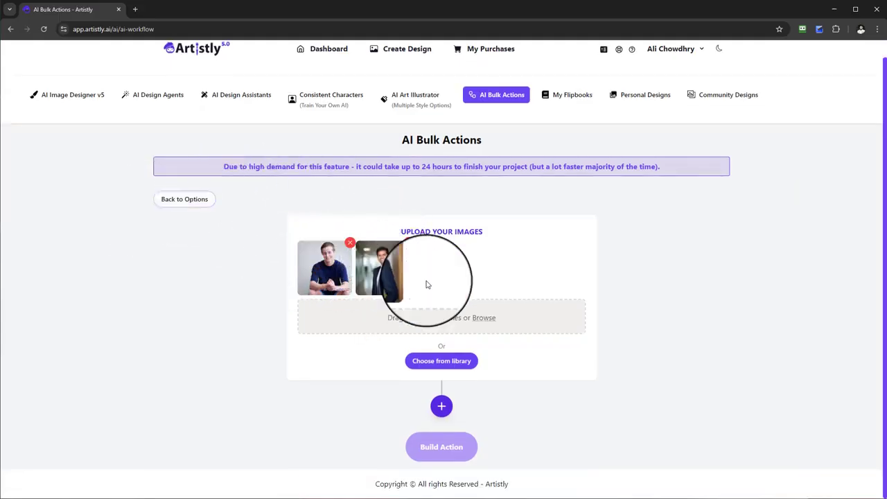
left_click(442, 407)
left_click(382, 228)
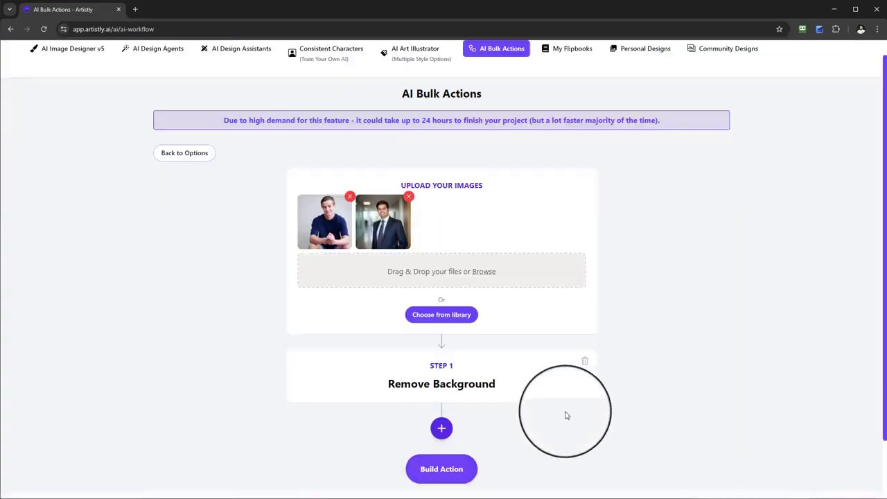
Add a Smart Extend step with the 16:9 ratio after the Remove Background step
left_click(441, 406)
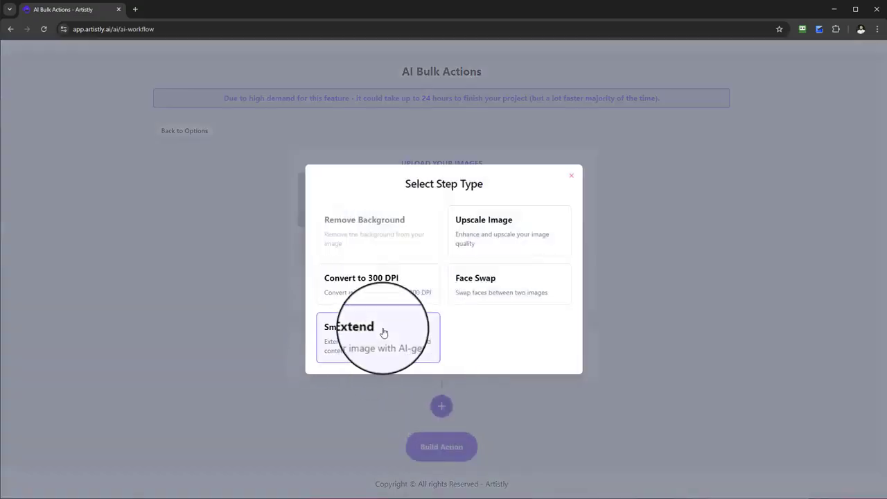
left_click(408, 354)
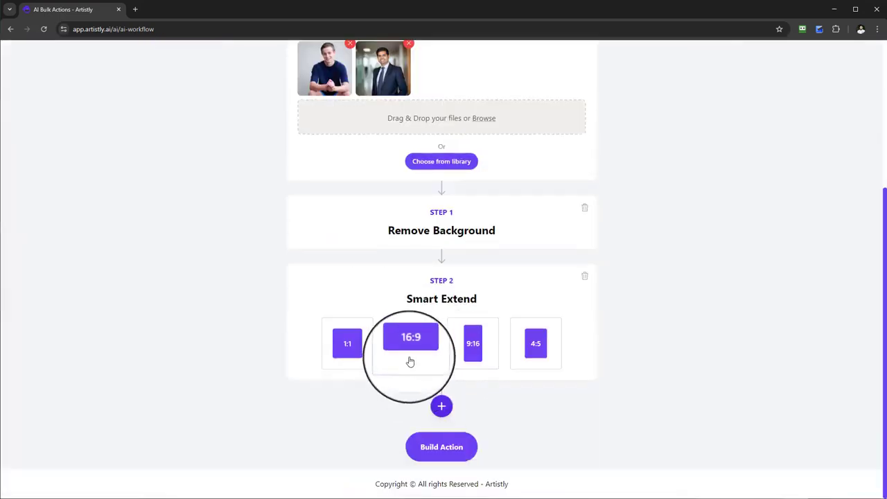
left_click(409, 360)
Add a Face Swap step after the Smart Extend step, leave its image unchosen, and return to the bulk action options
left_click(448, 414)
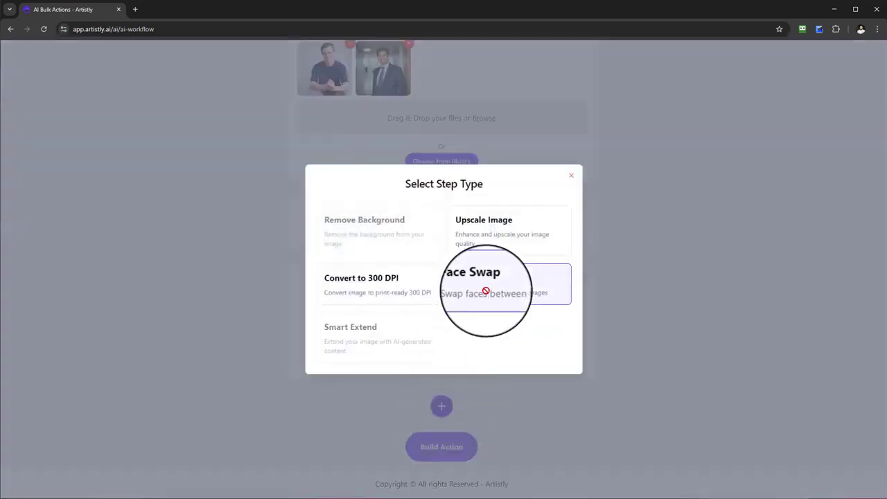
left_click(481, 291)
left_click(460, 363)
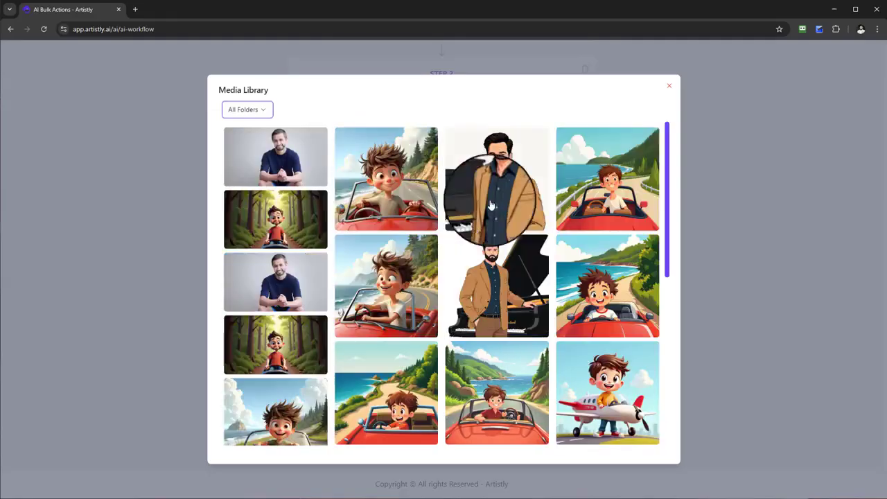
left_click(667, 87)
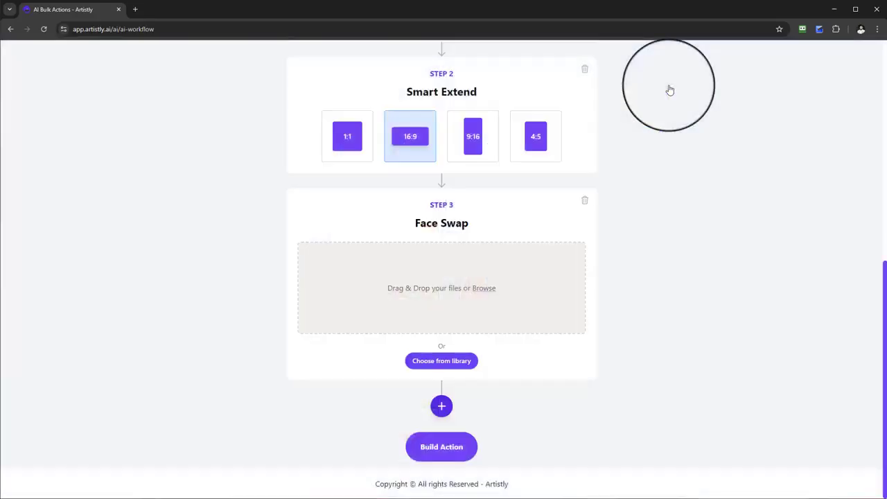
scroll(475, 392, "up", 2)
scroll(488, 397, "up", 5)
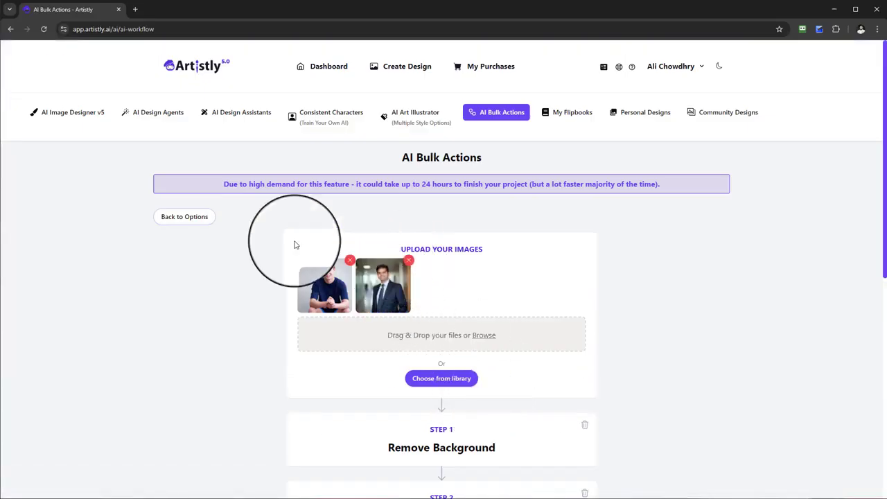
left_click(197, 224)
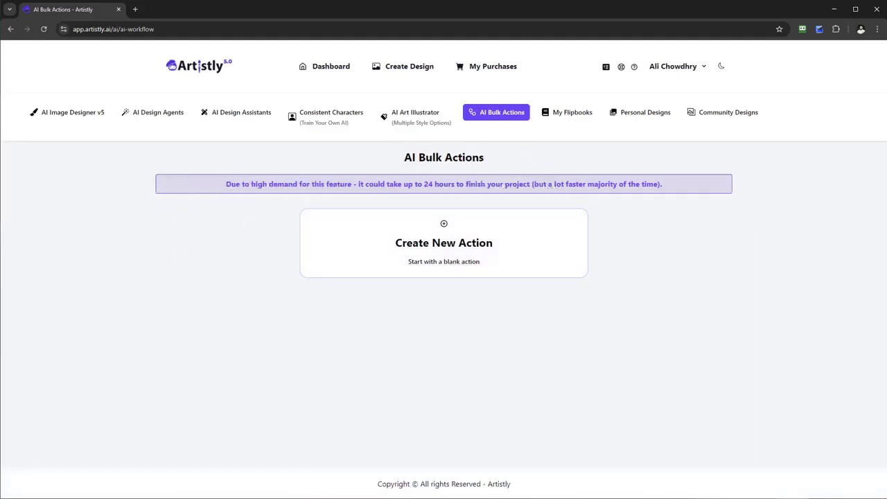
Examine the processed portraits of the man in the navy T-shirt and the man in the suit in Personal Designs
left_click(641, 112)
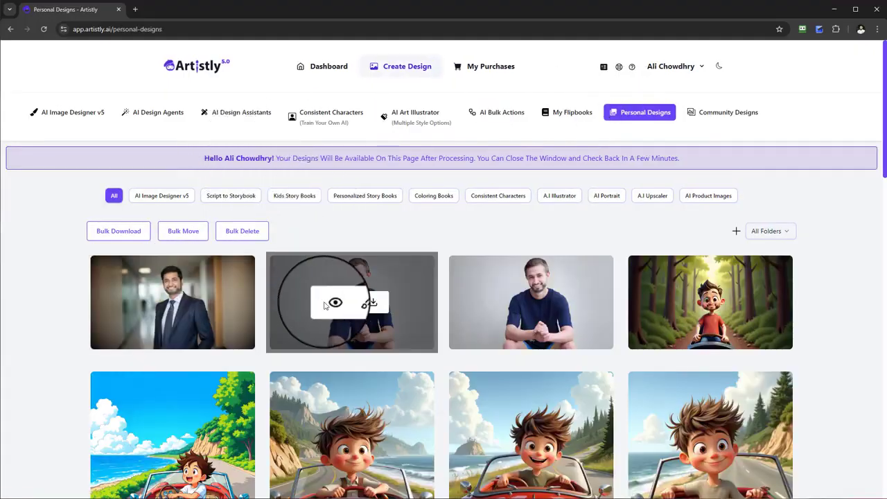
left_click(326, 305)
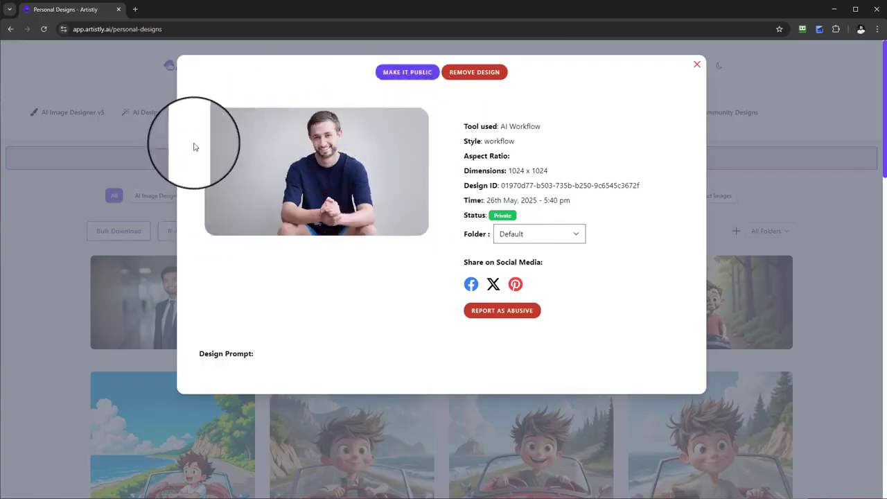
left_click(696, 64)
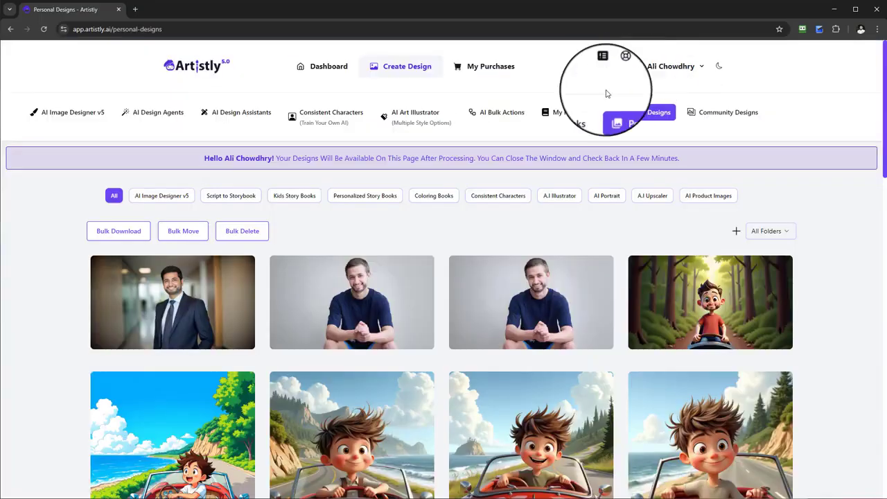
left_click(152, 304)
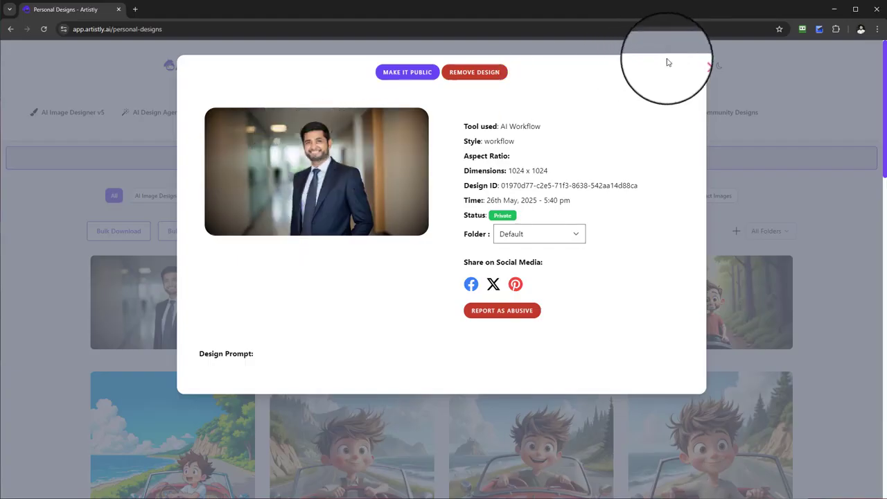
left_click(697, 63)
left_click(335, 303)
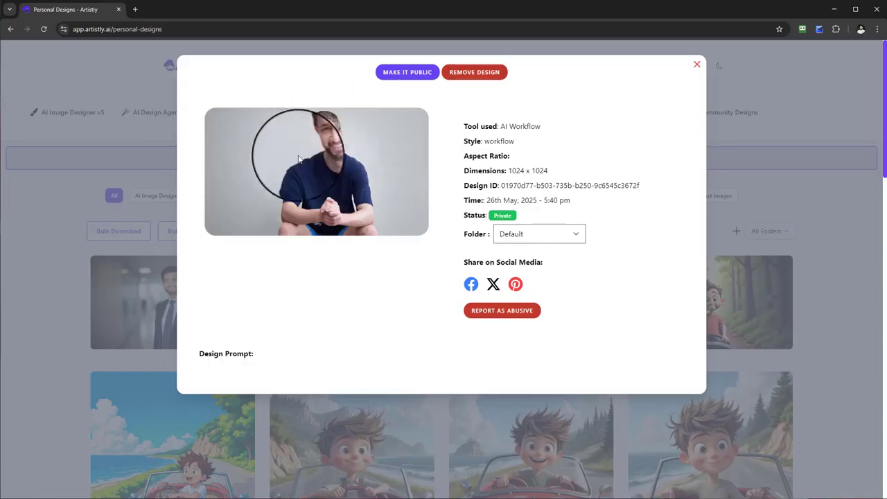
left_click(695, 65)
mouse_move(323, 280)
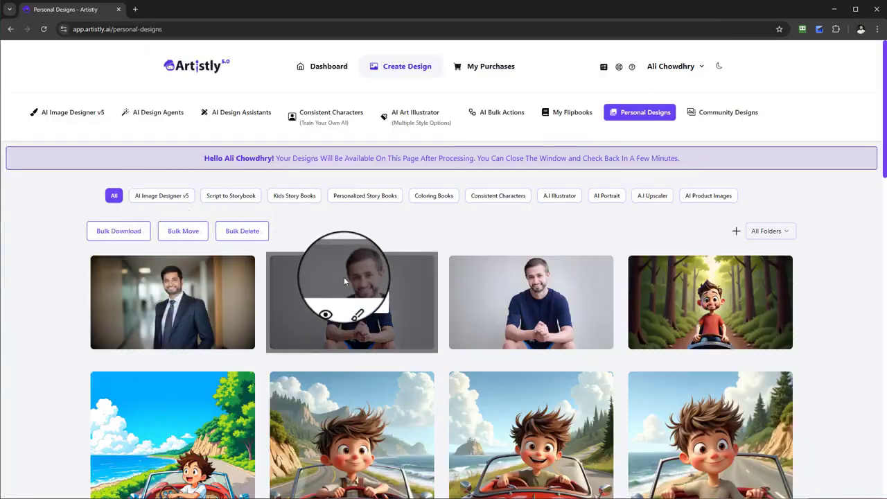
scroll(344, 277, "down", 1)
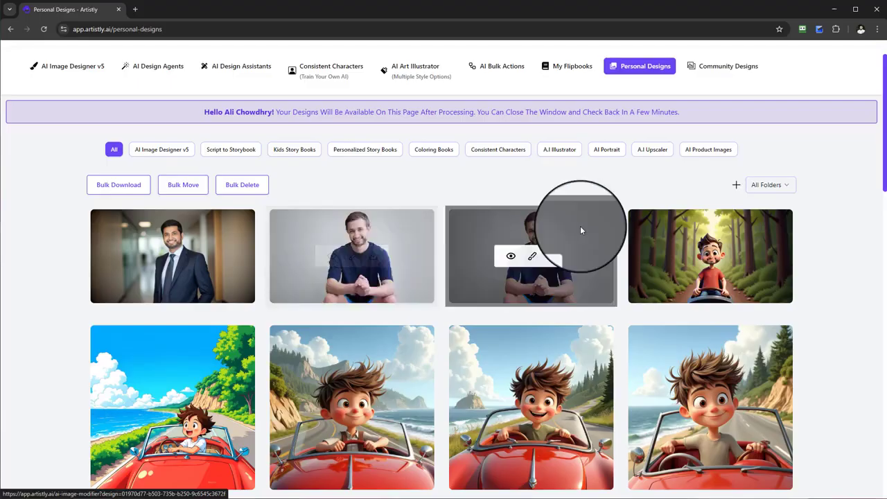
scroll(575, 228, "up", 1)
Start a new blank AI bulk action using only the latest suit portrait from the library, removing the two preloaded photos
left_click(506, 121)
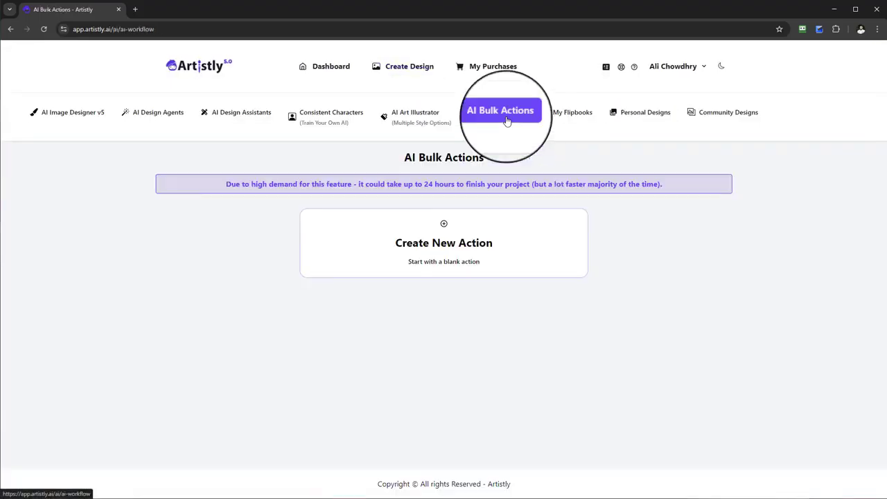
left_click(451, 220)
left_click(442, 379)
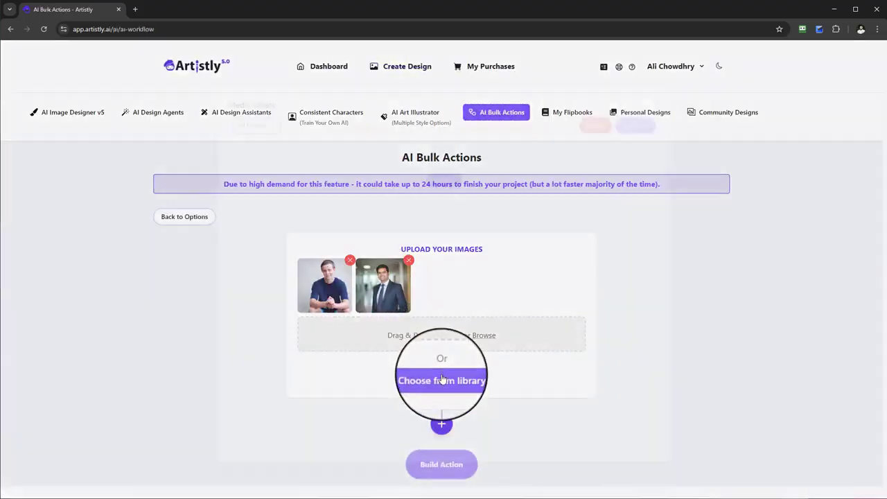
left_click(275, 158)
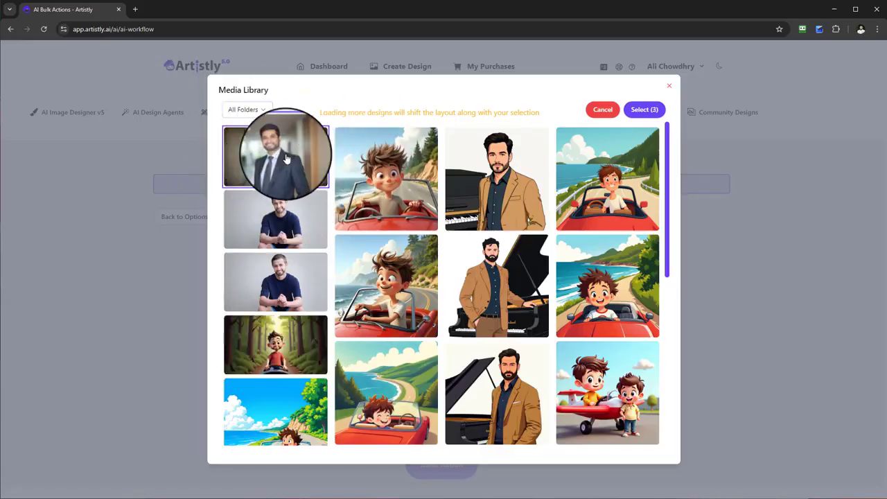
left_click(644, 109)
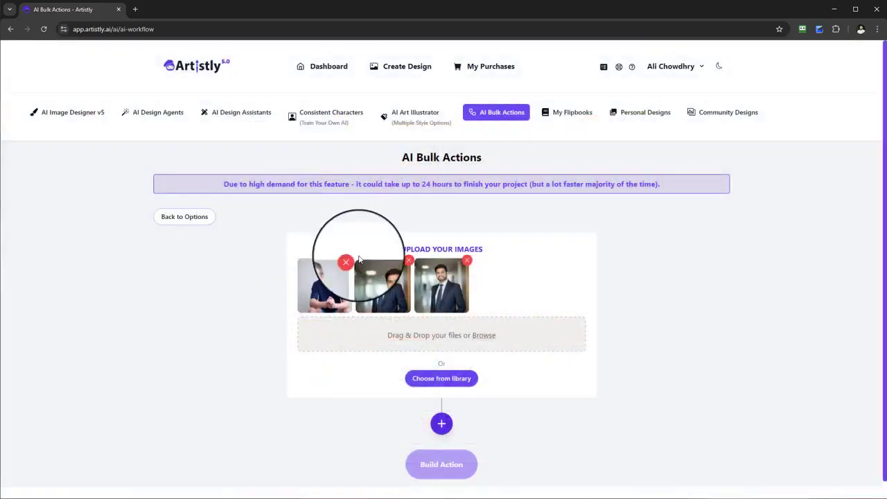
left_click(409, 261)
left_click(350, 259)
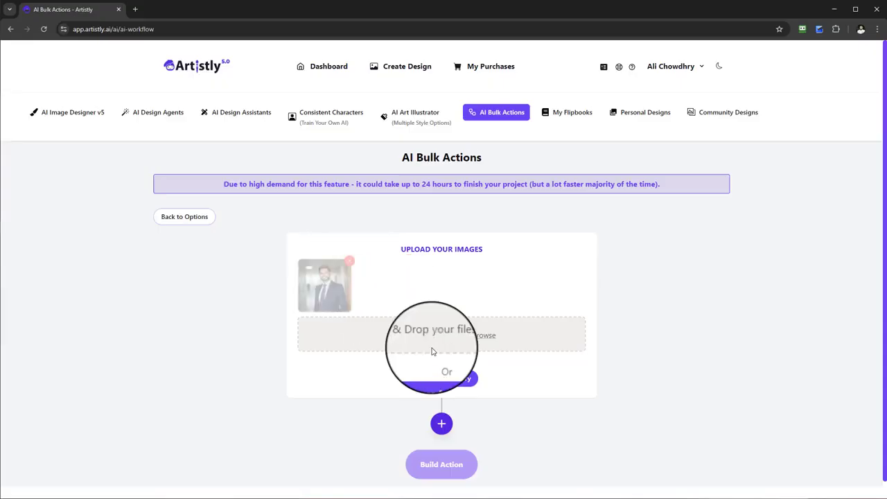
Add a Smart Extend step with the 16:9 ratio as the action's first step
left_click(441, 423)
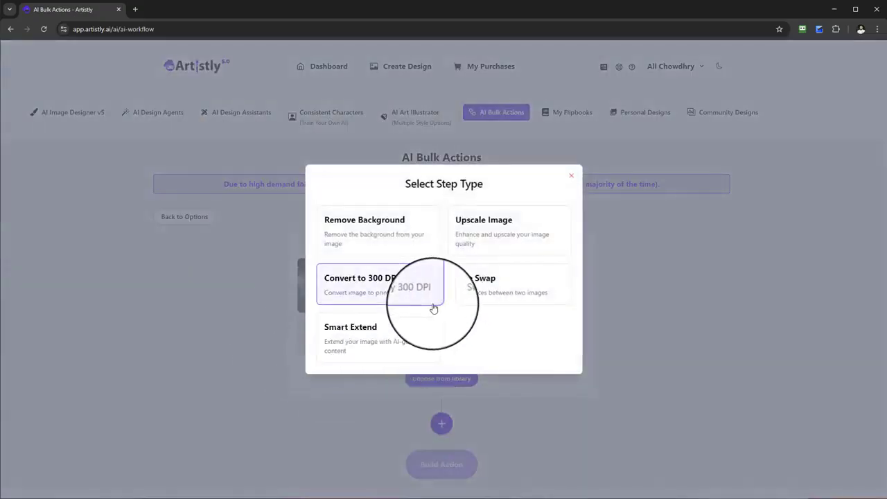
left_click(408, 337)
scroll(485, 374, "down", 3)
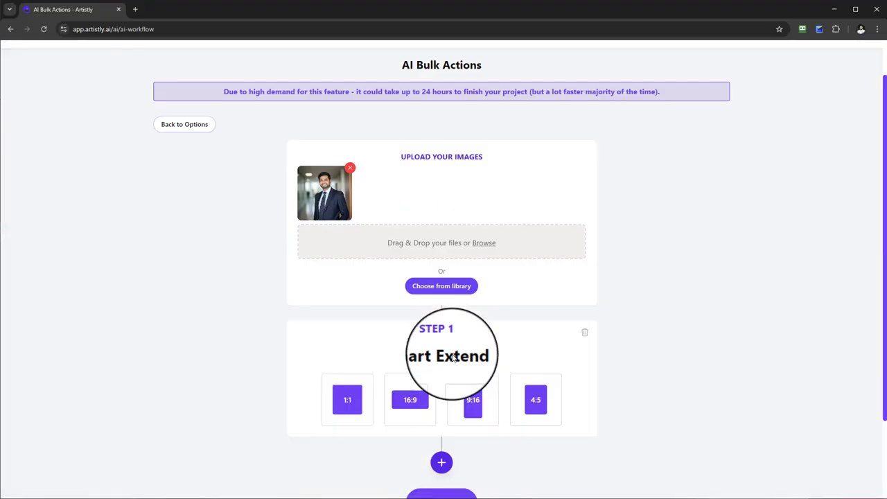
left_click(416, 357)
Build the action with the title "demo 1" and preview the existing suit portrait in Personal Designs
left_click(447, 465)
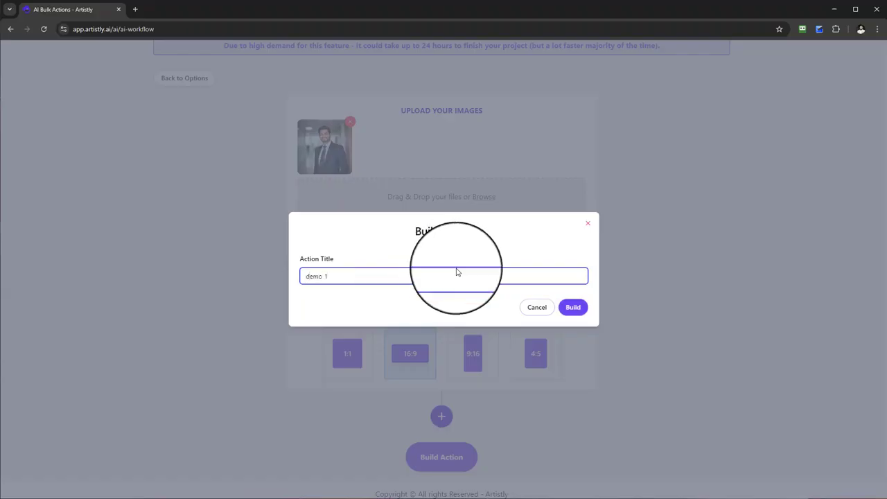
left_click(572, 307)
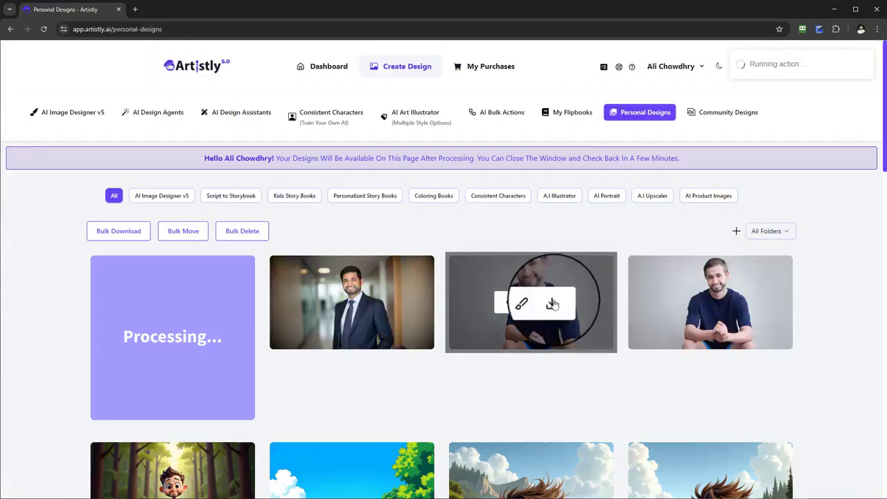
left_click(334, 303)
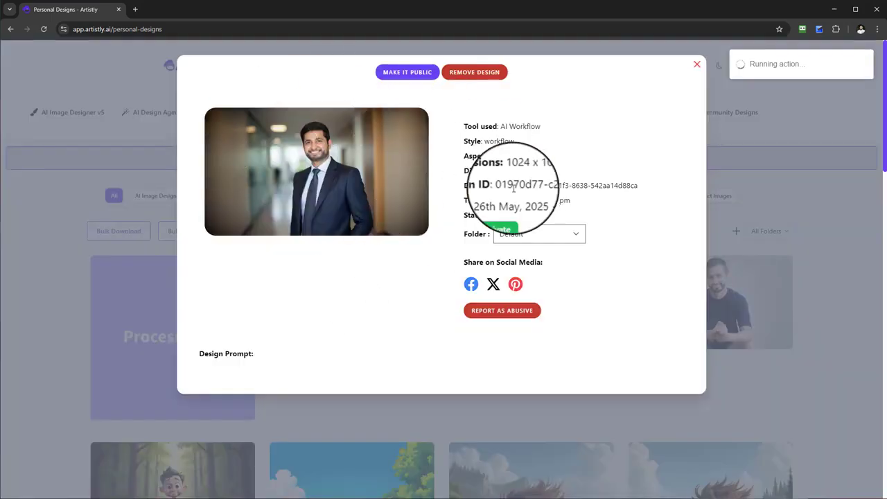
left_click(697, 65)
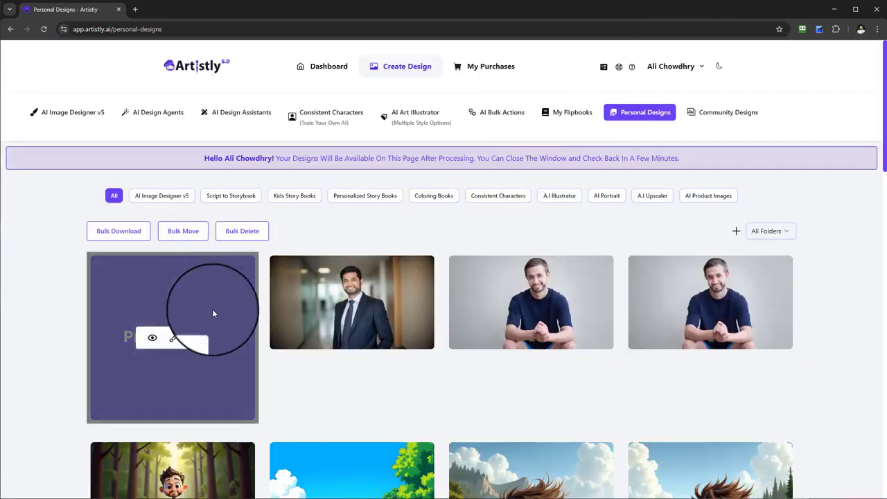
Start another blank AI bulk action with the preloaded suit portrait and add a Smart Extend step with the 9:16 ratio
left_click(498, 112)
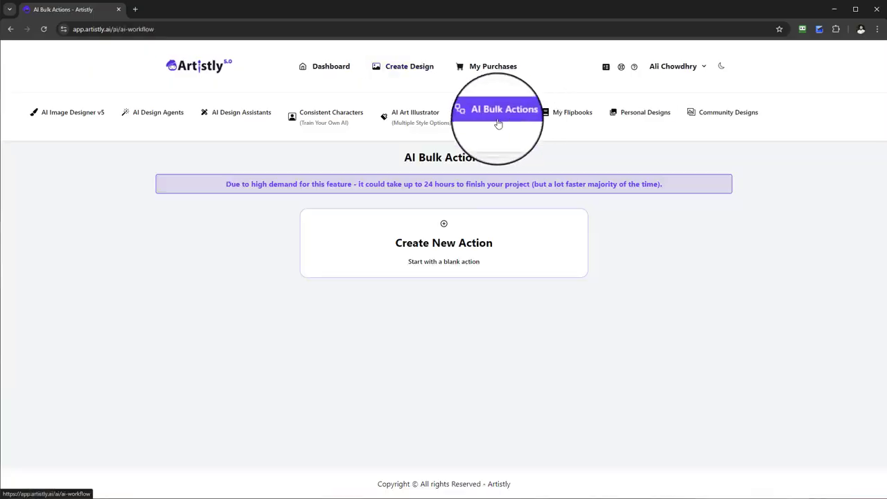
left_click(444, 243)
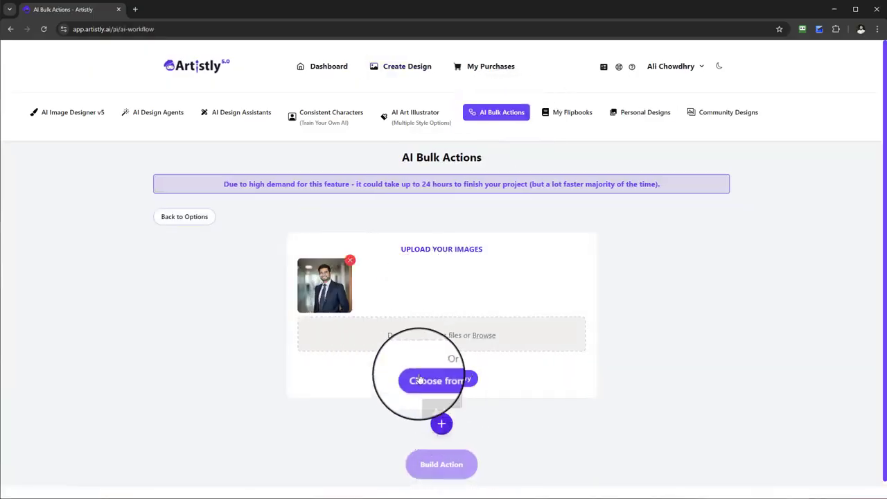
left_click(441, 424)
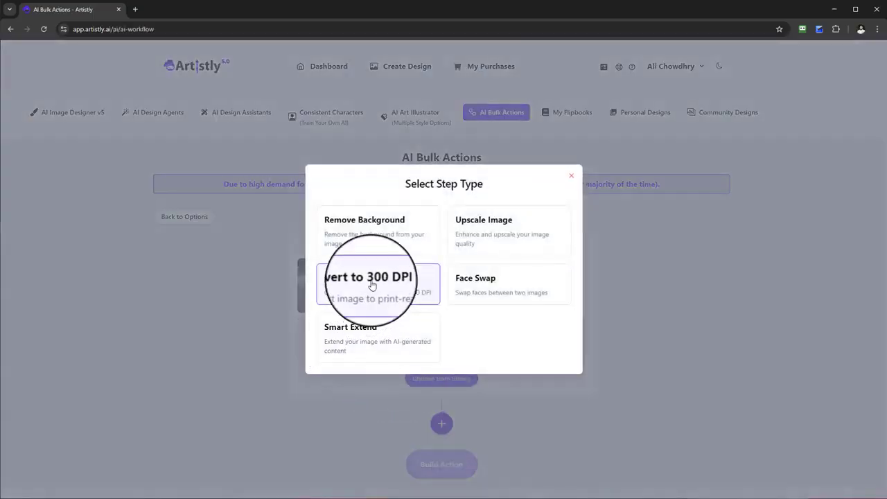
left_click(356, 340)
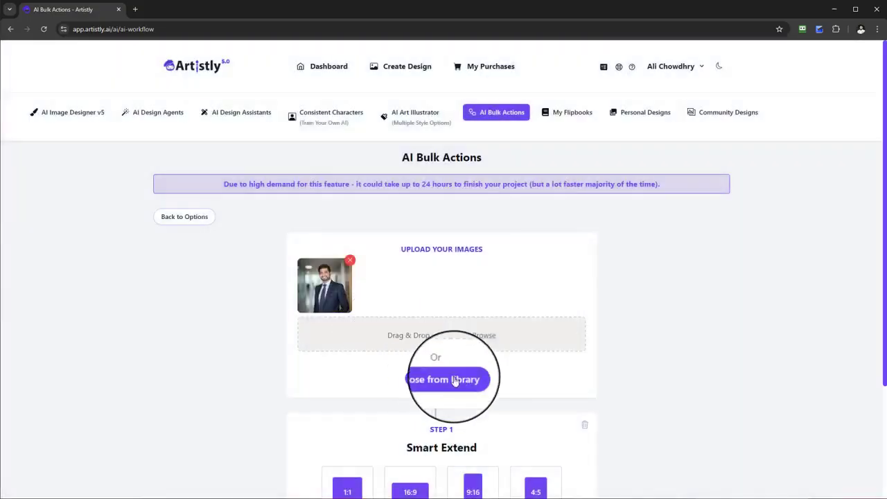
scroll(451, 380, "down", 2)
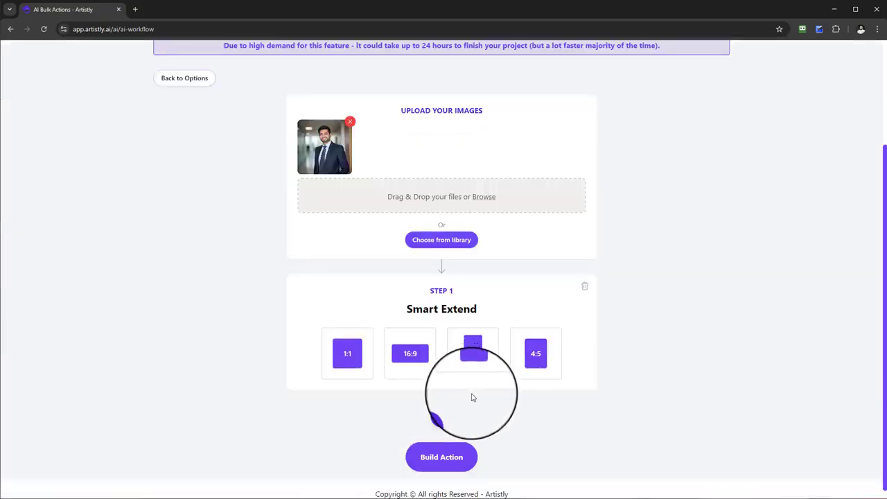
Build the action with the title "Mobile 2" and view the resulting portrait in Personal Designs
left_click(442, 458)
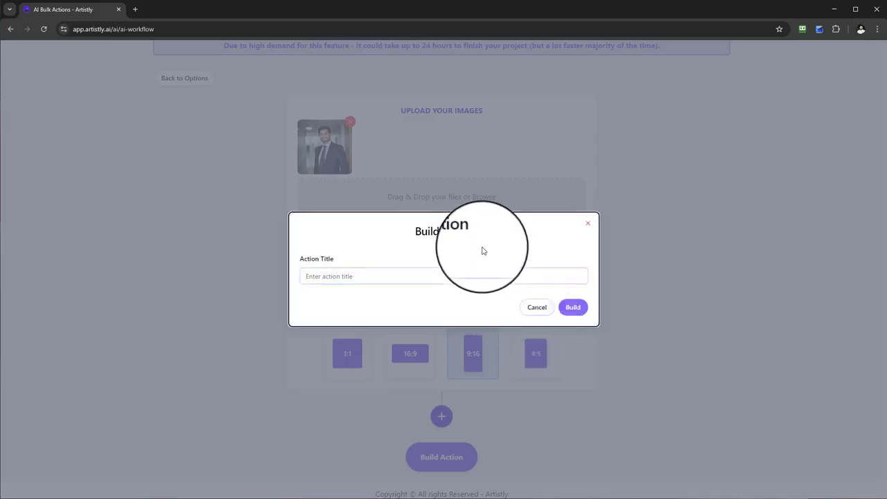
left_click(479, 275)
key("Caps_Lock")
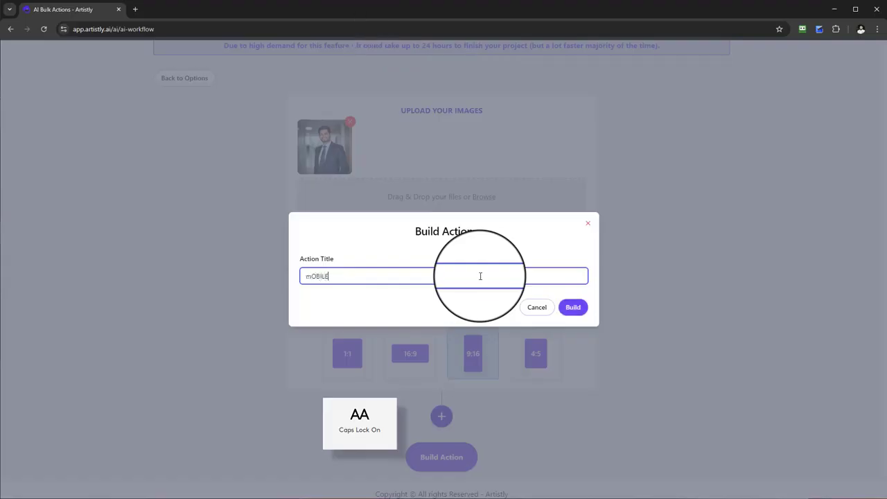
type("mOB")
key("BackSpace")
key("BackSpace")
key("BackSpace")
key("Caps_Lock")
type("Mobi")
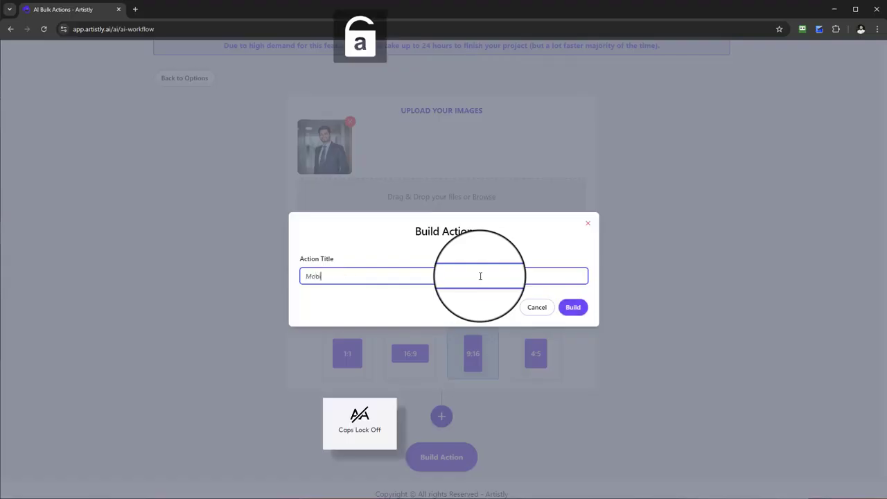
type("le 2")
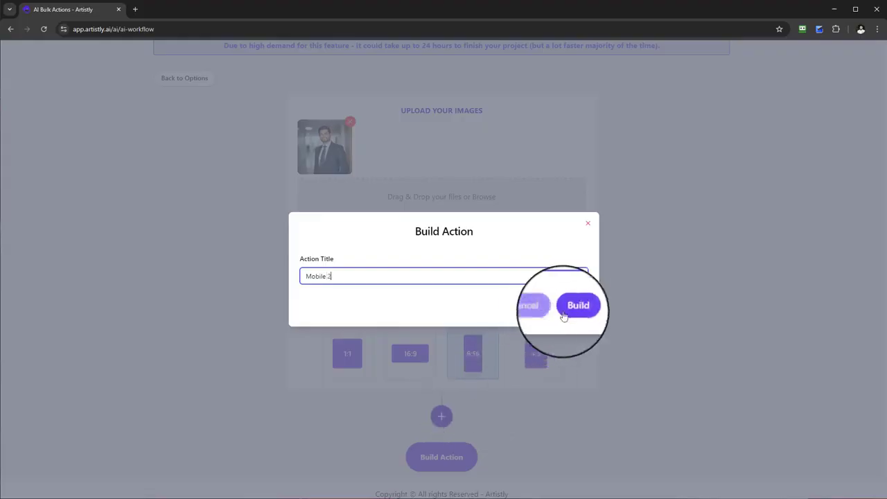
left_click(573, 307)
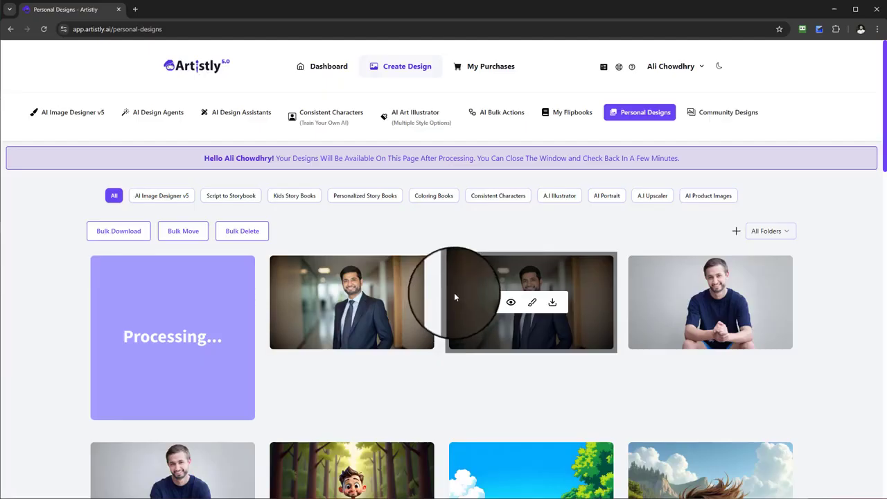
scroll(230, 323, "down", 2)
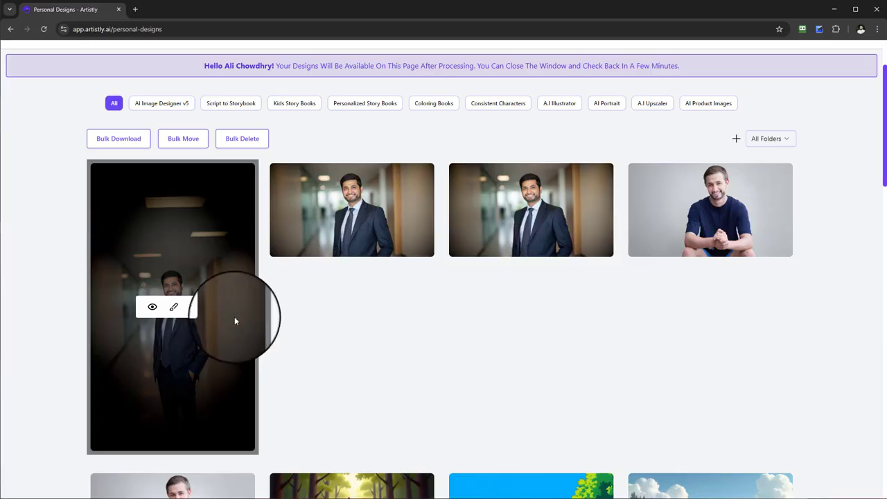
scroll(350, 305, "up", 2)
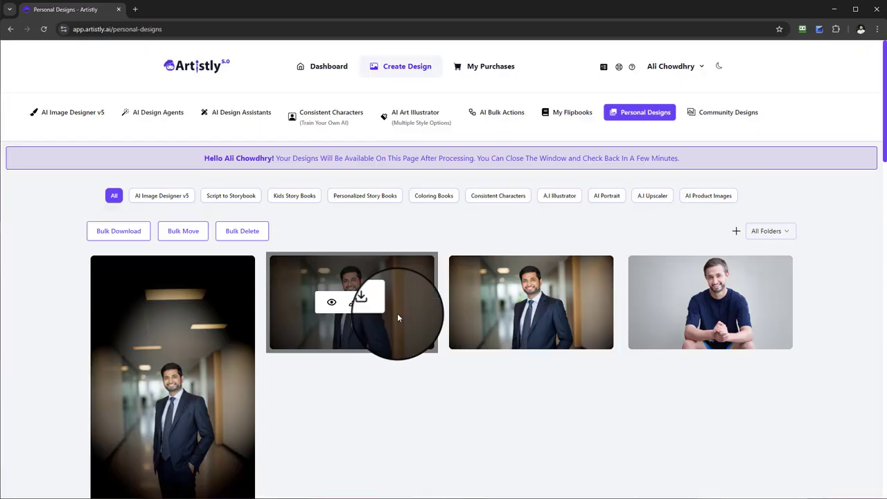
Open the tall 9:16 suit portrait in Personal Designs, examine the full image and its details, and compare it with the wide portraits
left_click(492, 112)
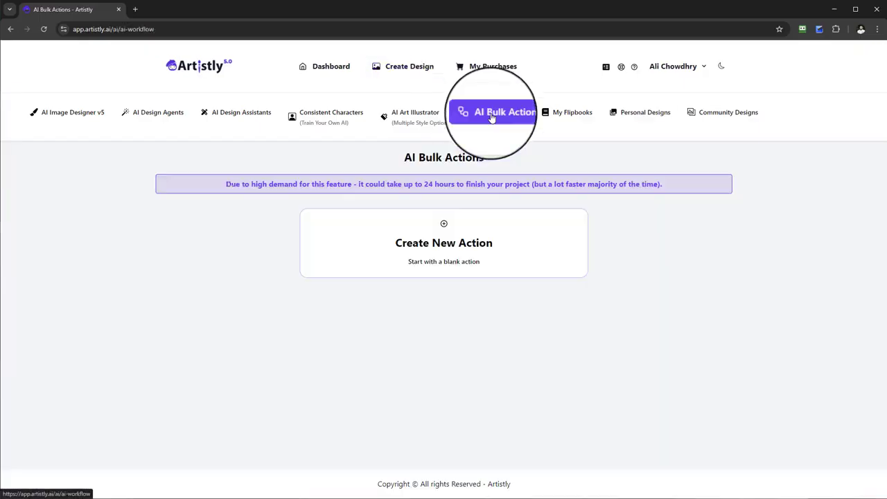
left_click(623, 122)
scroll(286, 282, "down", 3)
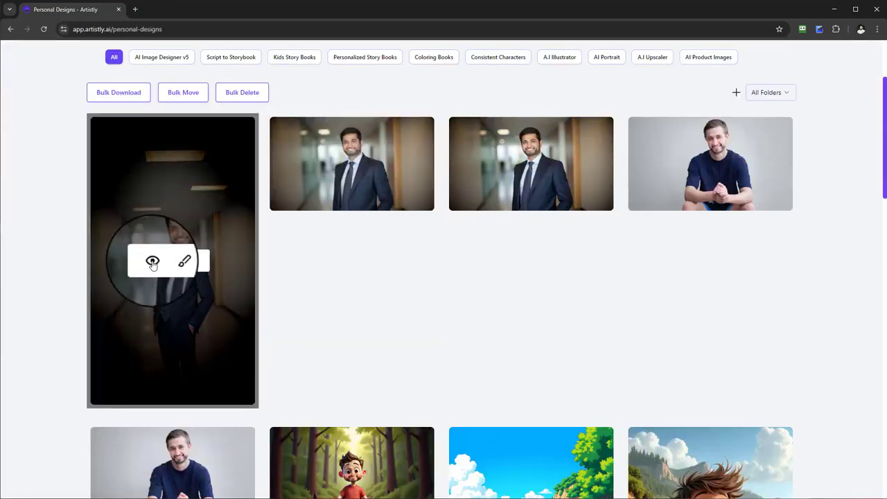
left_click(153, 262)
scroll(388, 343, "down", 1)
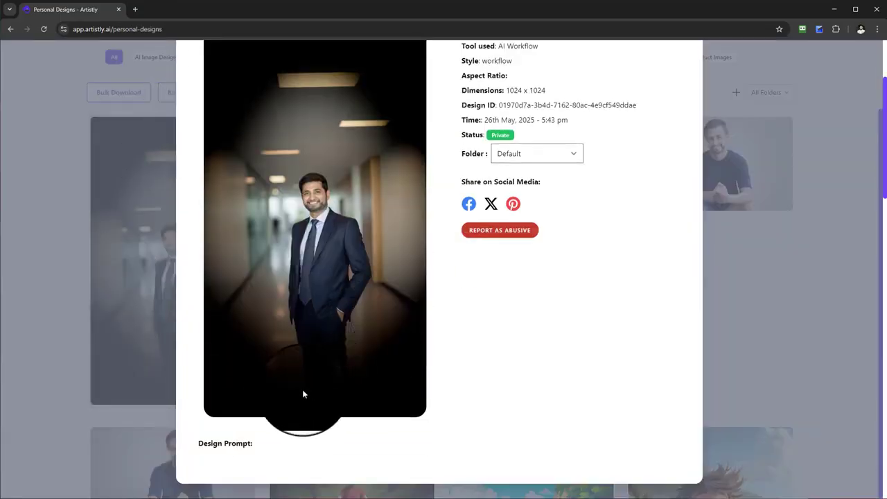
scroll(303, 394, "up", 1)
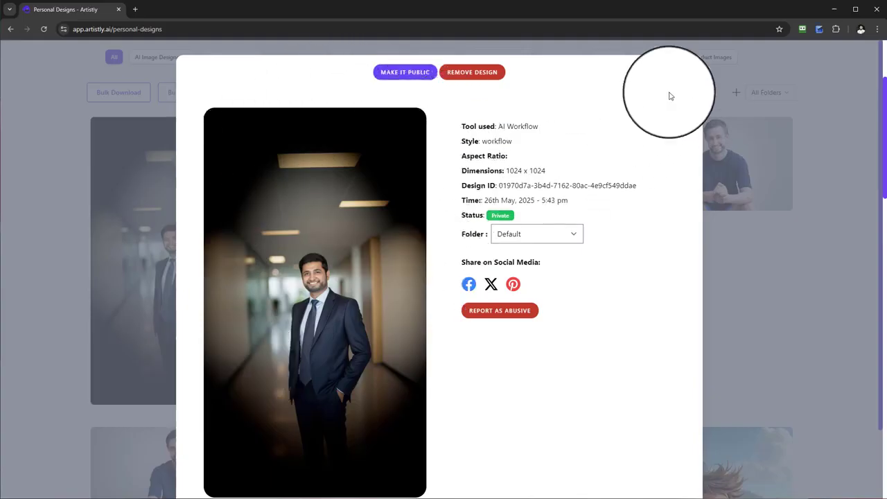
left_click(687, 62)
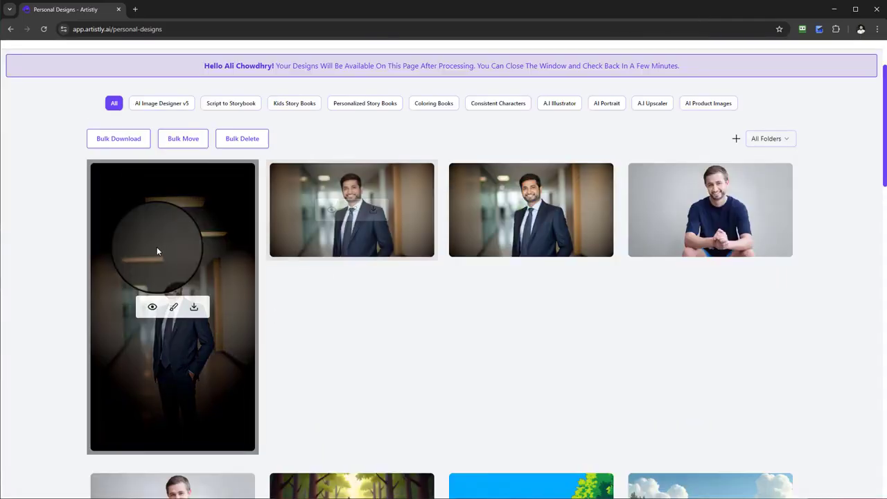
scroll(175, 250, "up", 1)
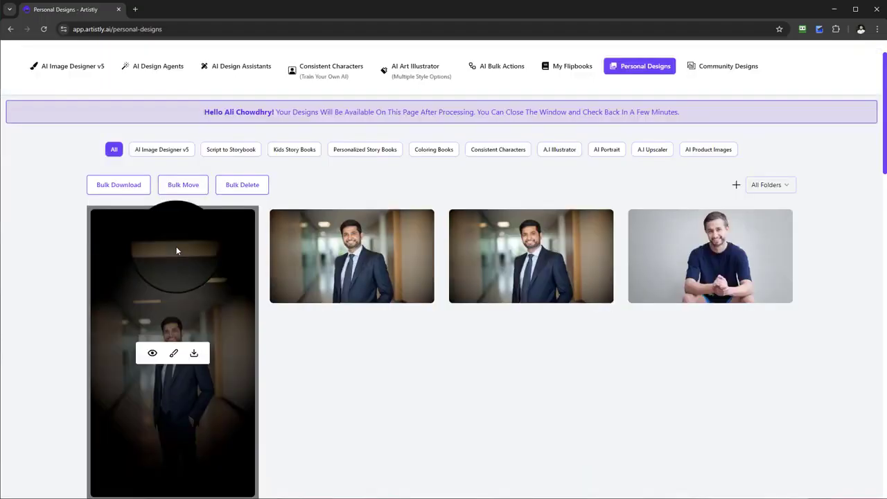
scroll(175, 251, "up", 1)
scroll(181, 366, "down", 2)
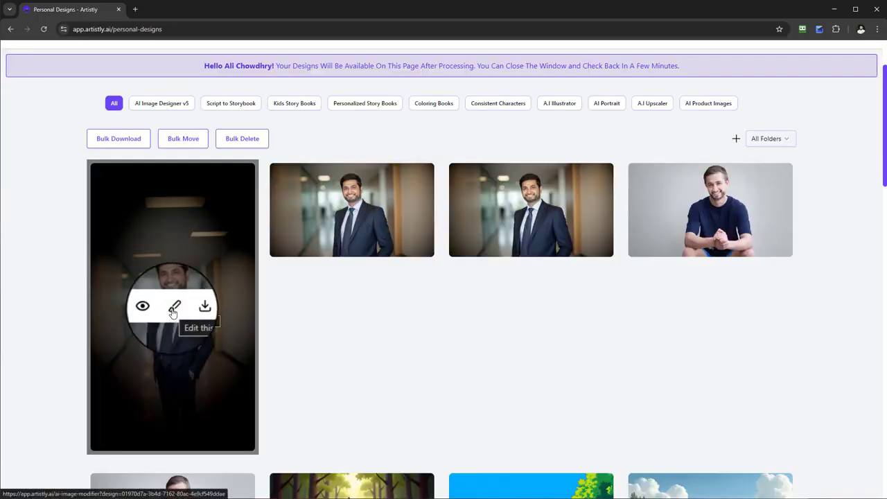
scroll(538, 343, "up", 2)
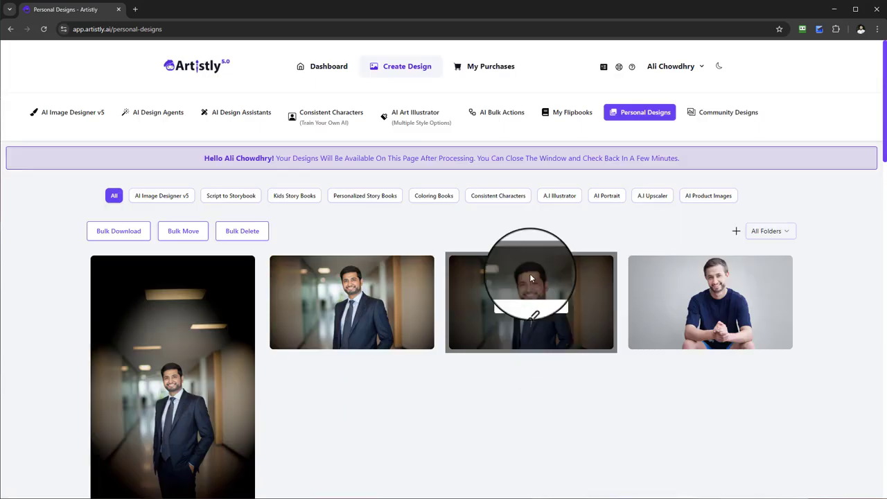
Add a Smart Extend step to a blank AI bulk action to examine its aspect ratio options, and return to Personal Designs
left_click(500, 112)
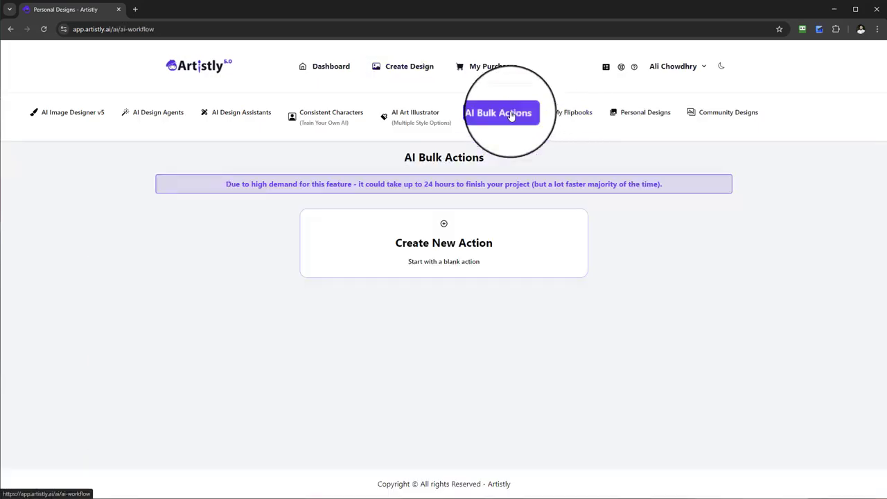
left_click(396, 234)
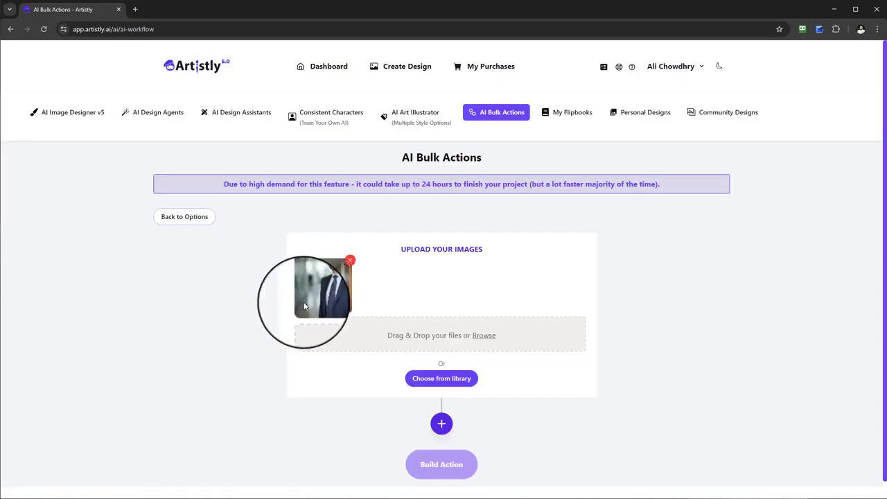
left_click(441, 423)
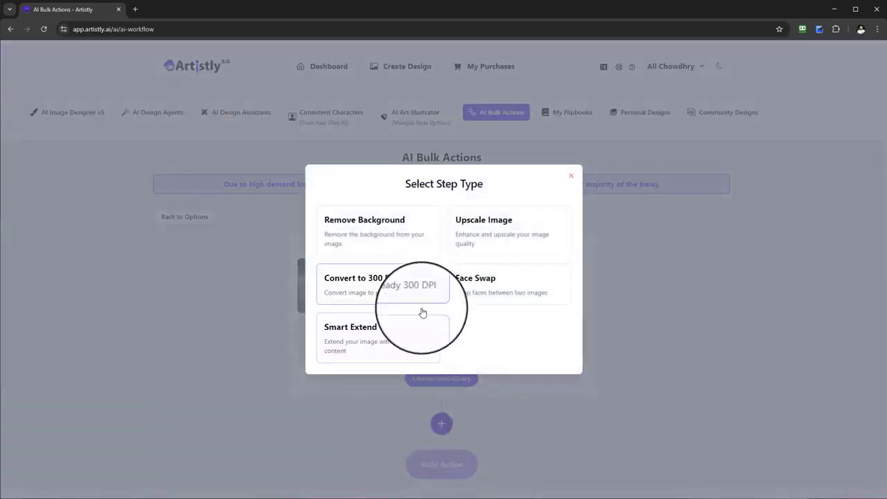
left_click(393, 350)
scroll(416, 312, "down", 2)
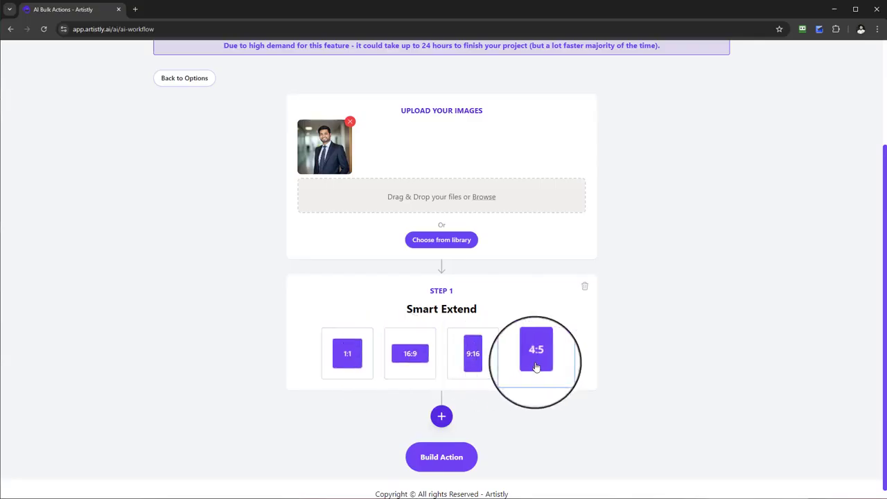
scroll(527, 272, "up", 2)
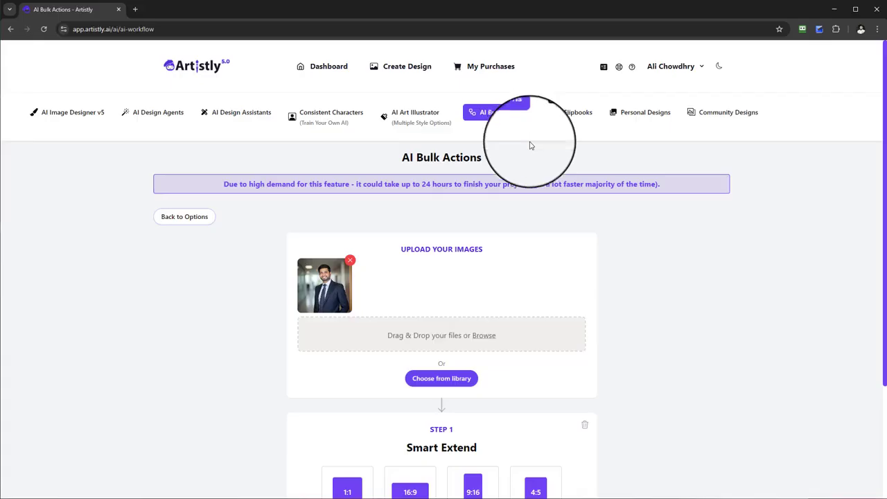
left_click(627, 114)
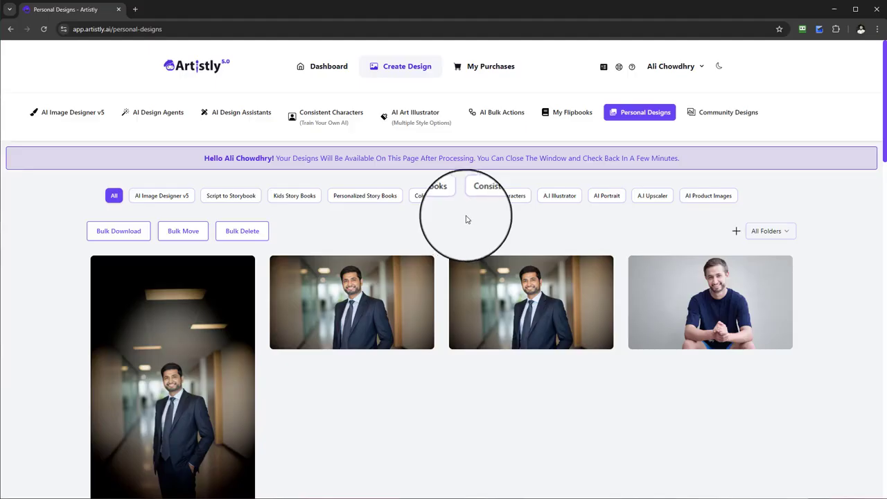
mouse_move(543, 291)
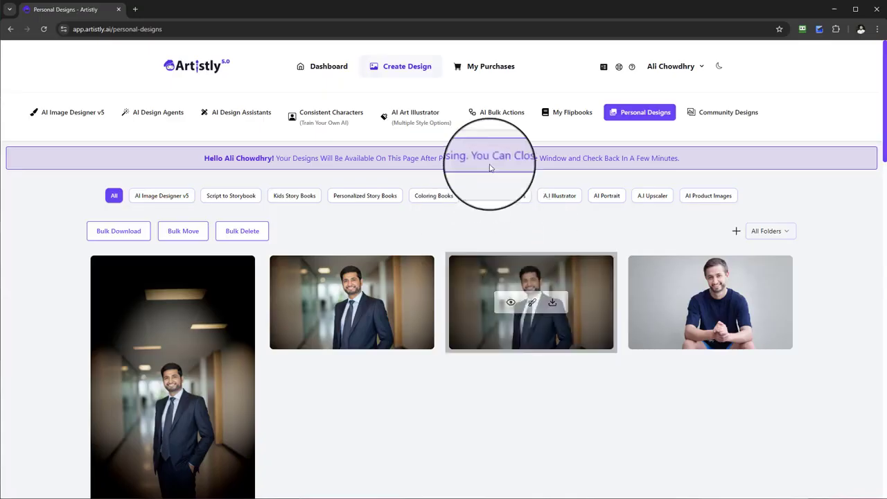
Start a blank AI bulk action and review the available step types without adding one
left_click(493, 121)
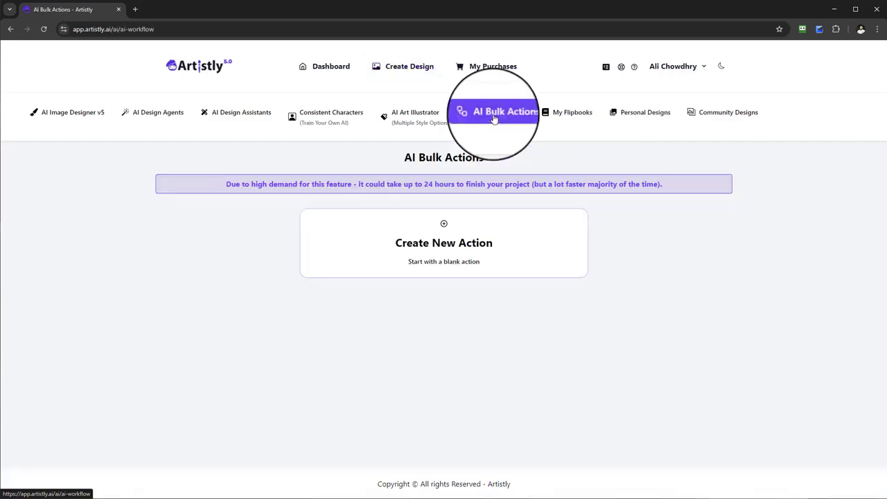
left_click(479, 240)
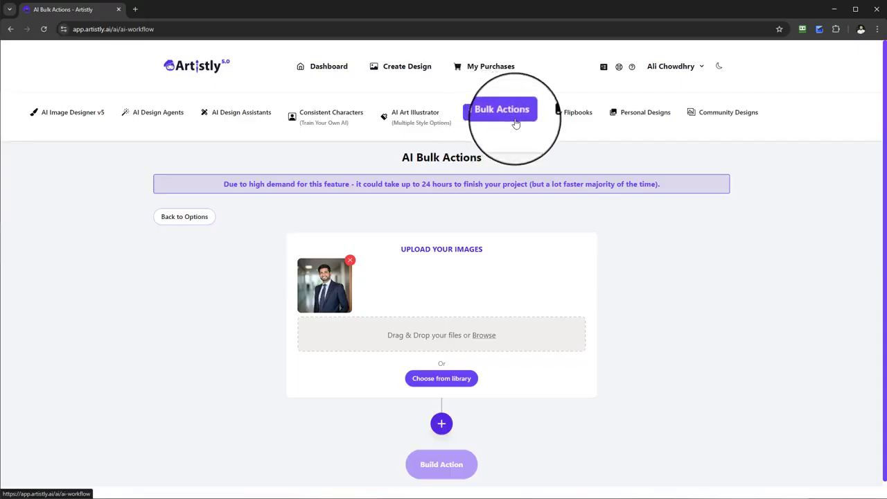
left_click(441, 423)
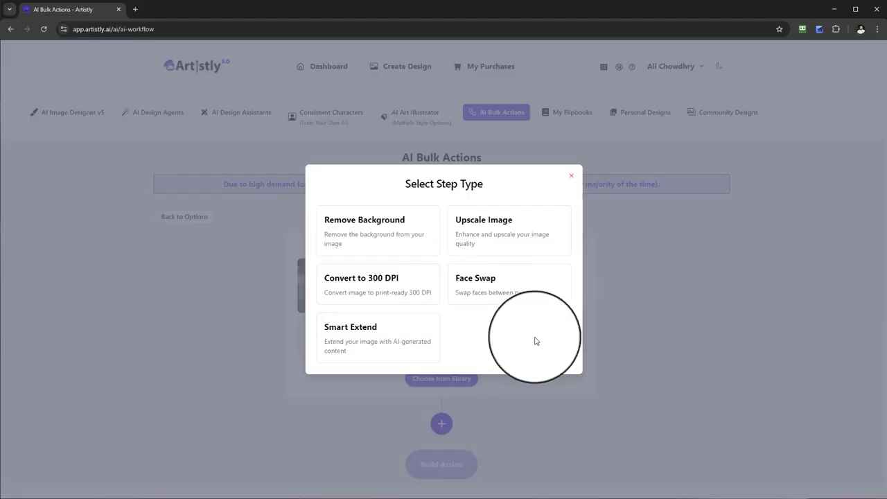
left_click(571, 176)
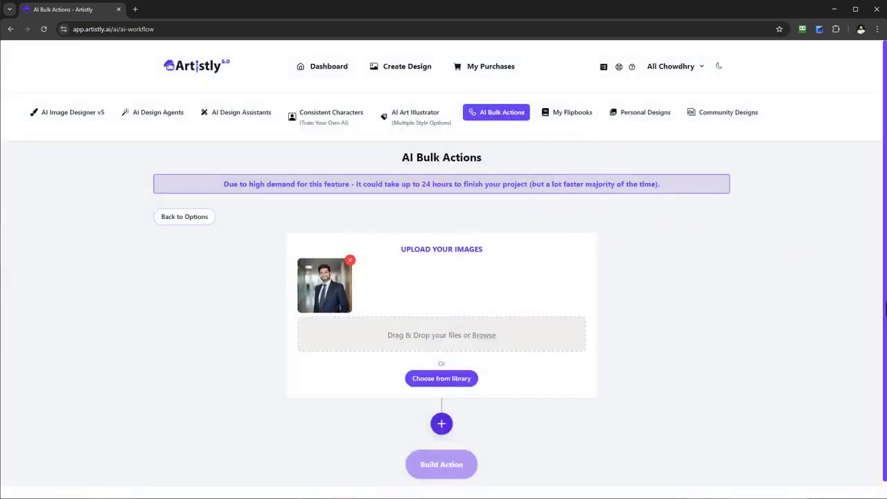